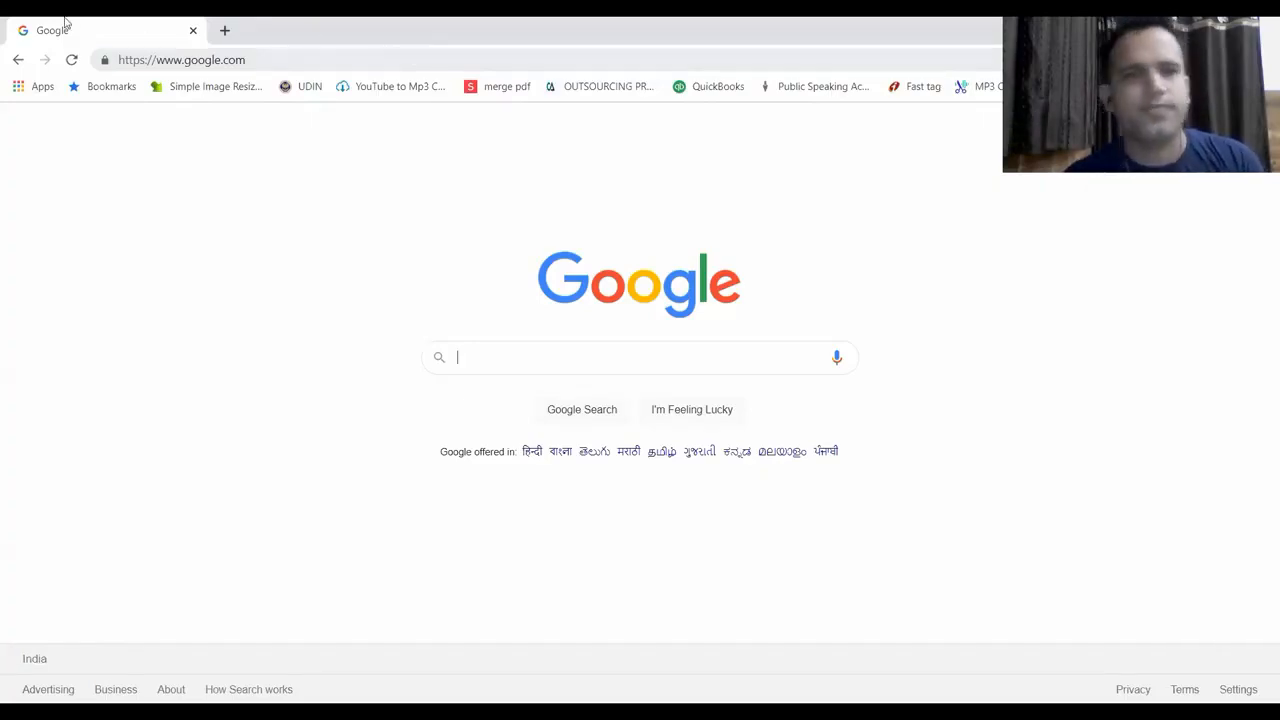
Search Google for 'incometaxefiling' and open the official e-Filing Home Page result
left_click(511, 348)
type("incometax")
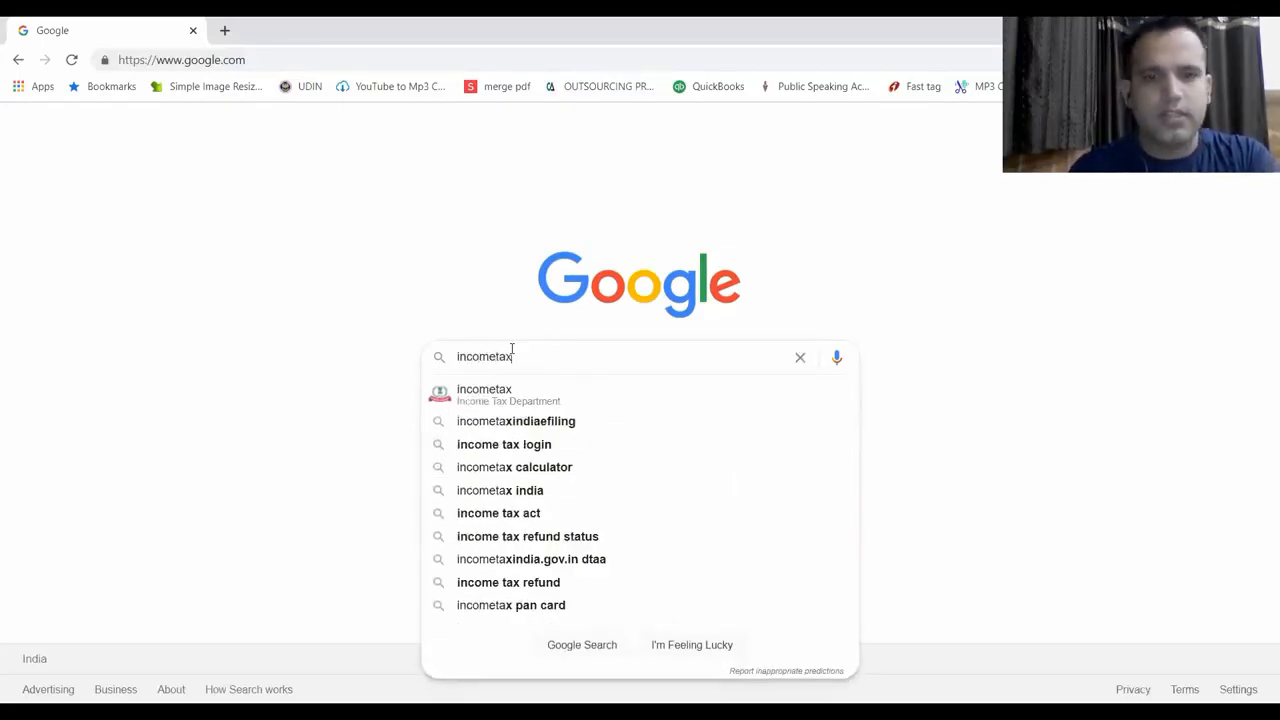
type("efiling")
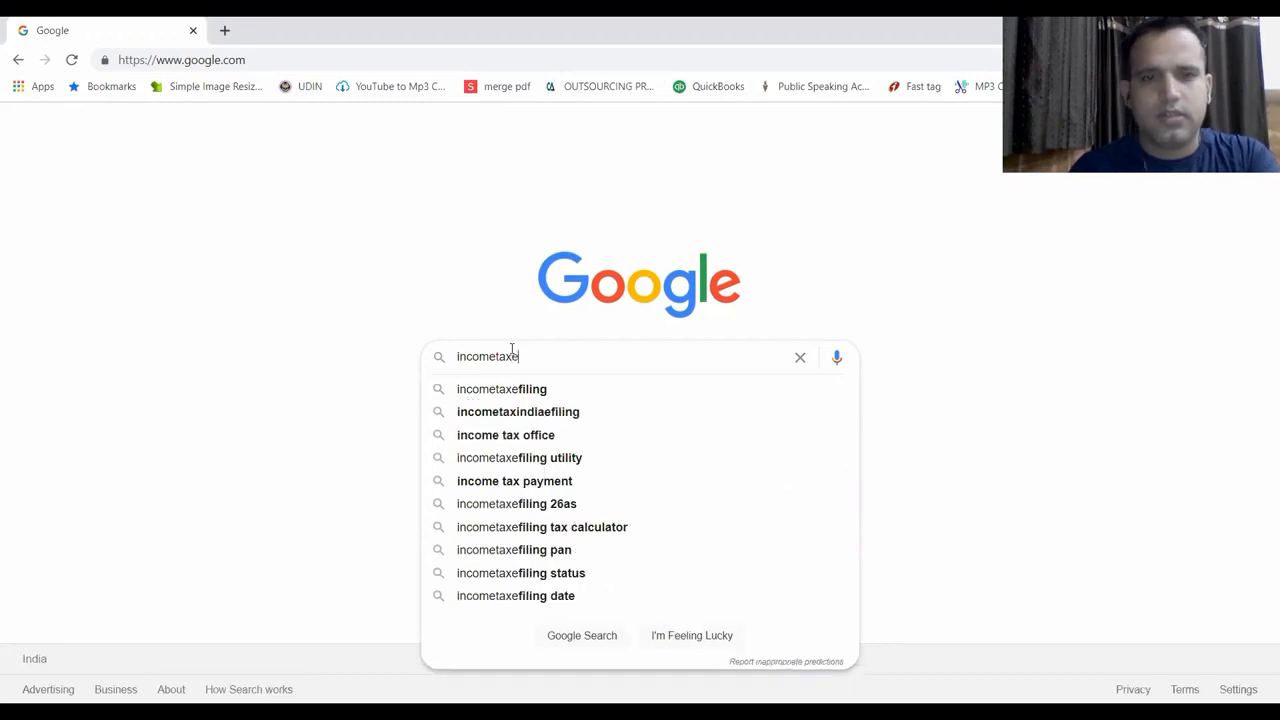
key("Return")
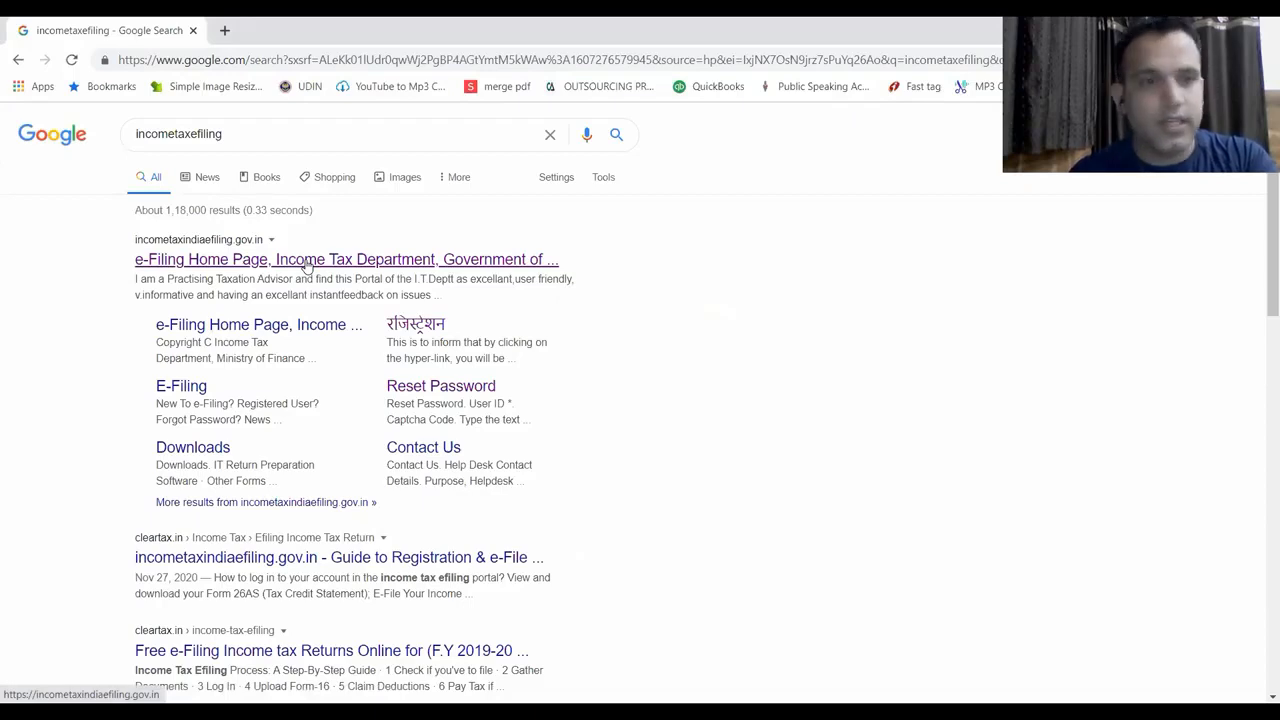
left_click(306, 263)
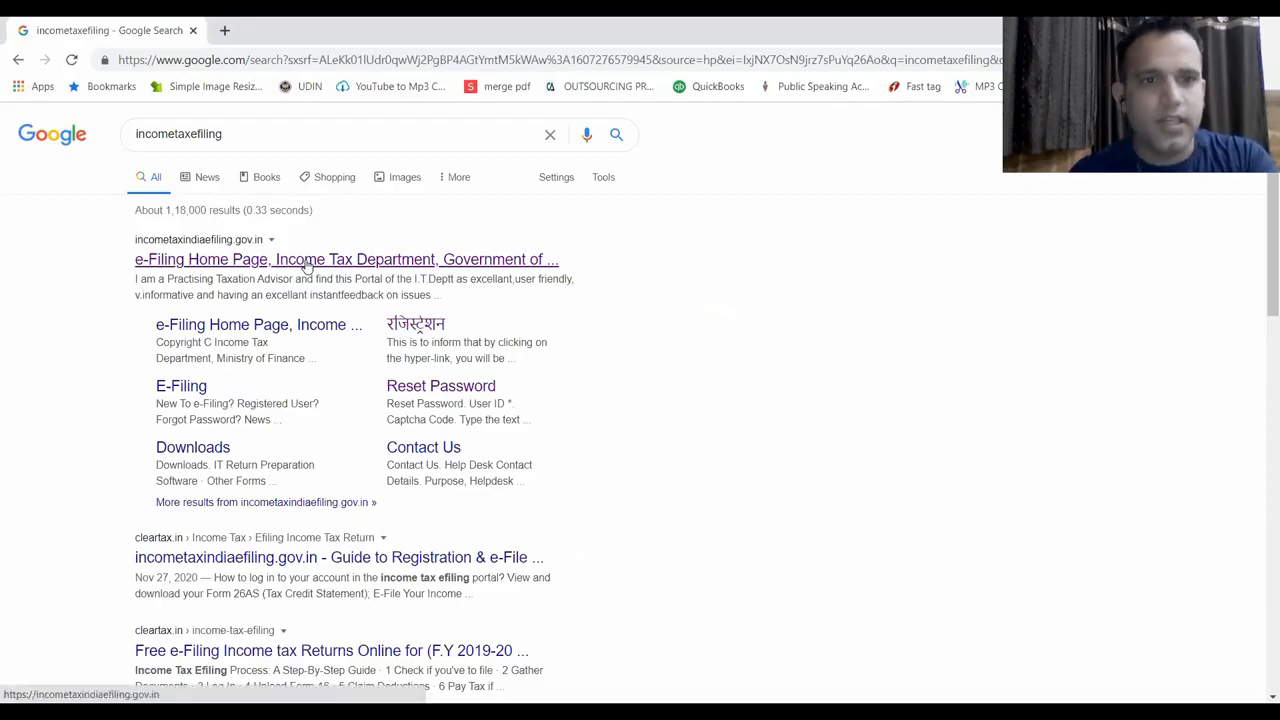
left_click(306, 262)
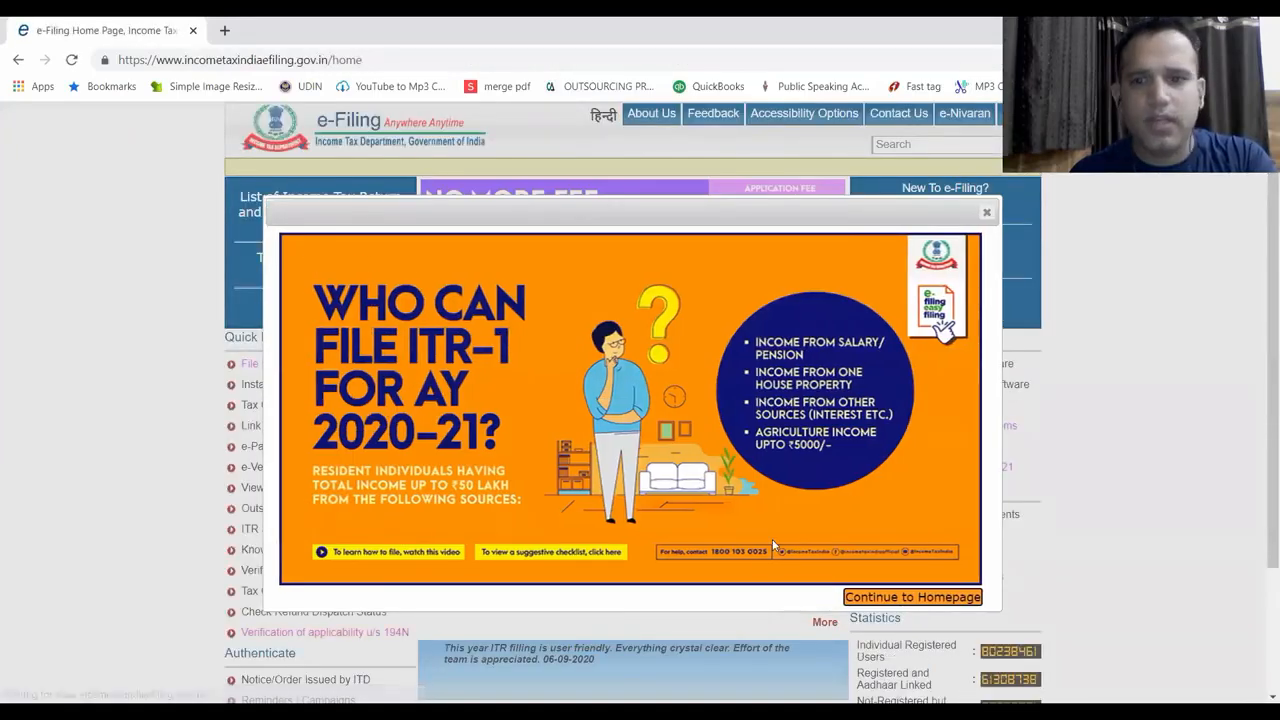
Dismiss the ITR-1 notice and go through e-Pay Tax to the NSDL e-Payment of Taxes site
left_click(863, 599)
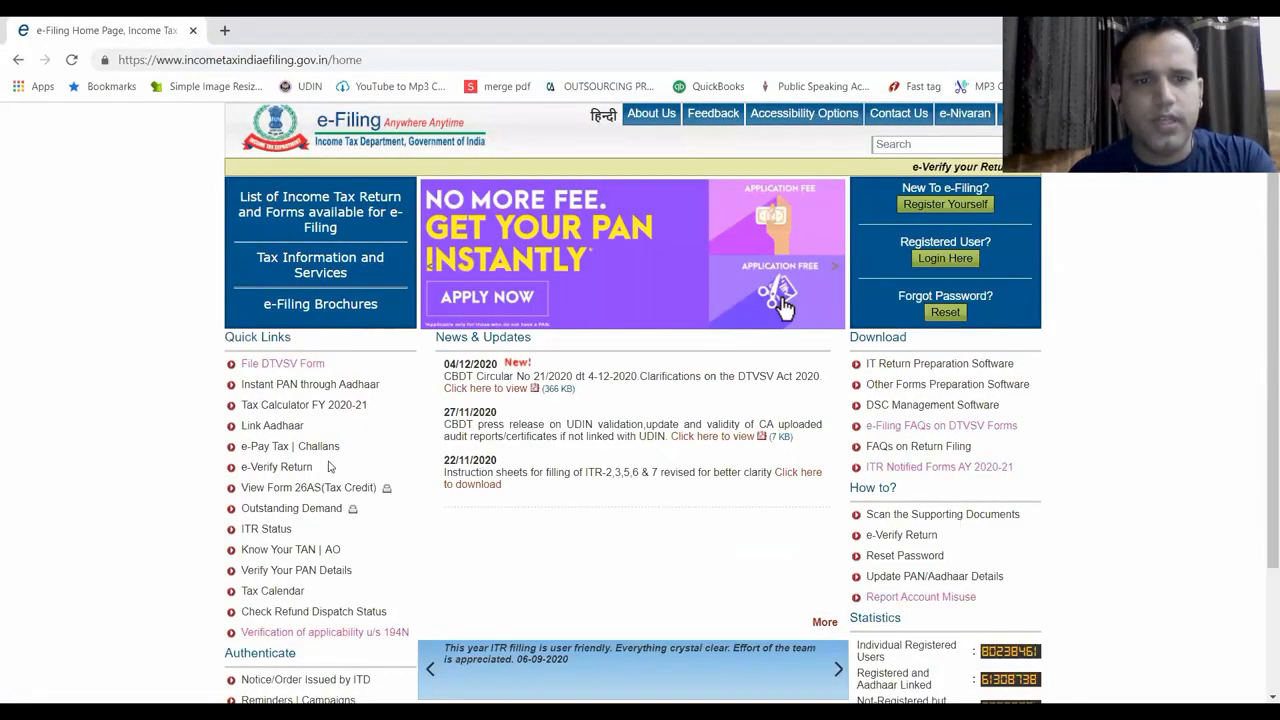
left_click(279, 450)
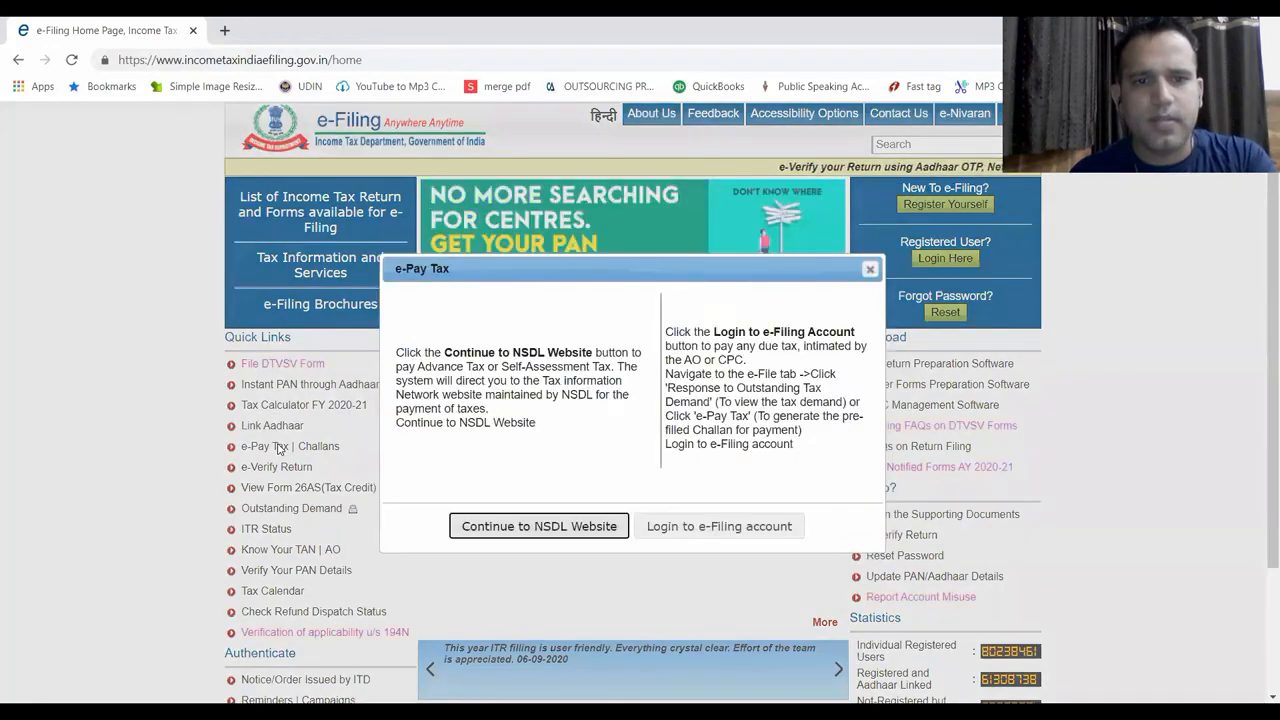
left_click(478, 526)
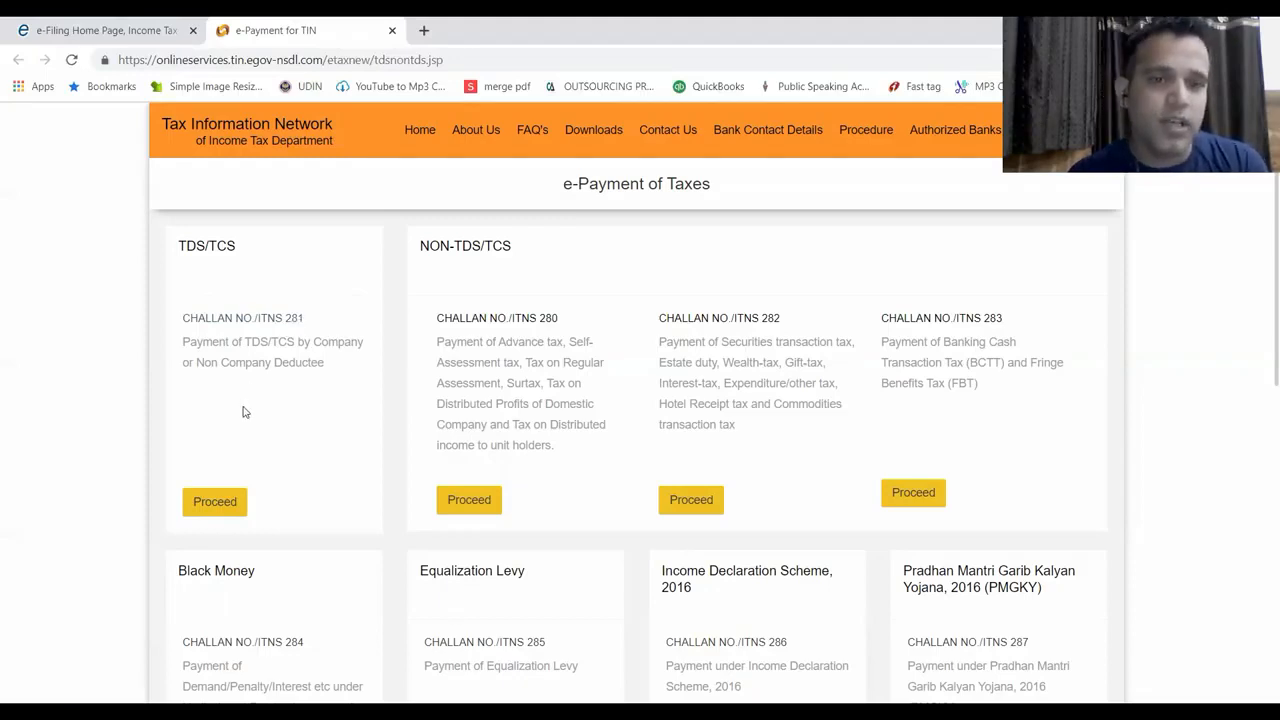
Proceed with Challan No./ITNS 281 in the TDS/TCS section
left_click(230, 501)
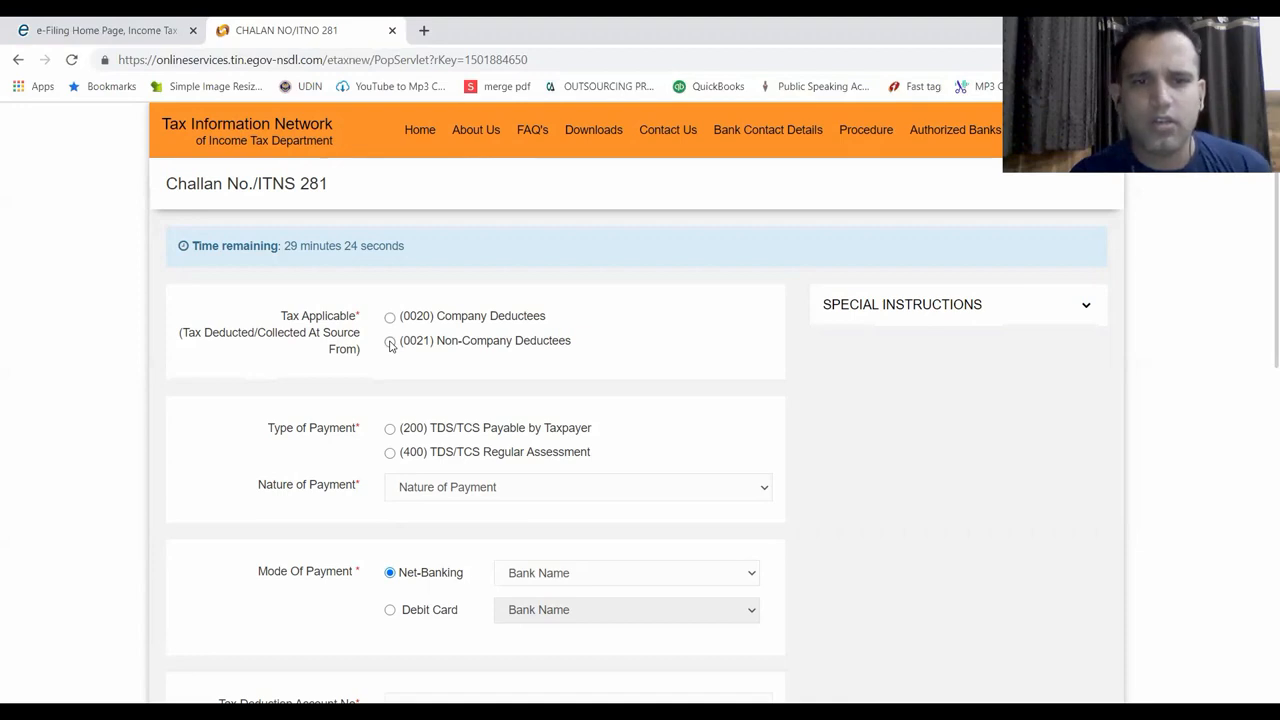
Select (0020) Company Deductees and (200) TDS/TCS Payable by Taxpayer
left_click(390, 343)
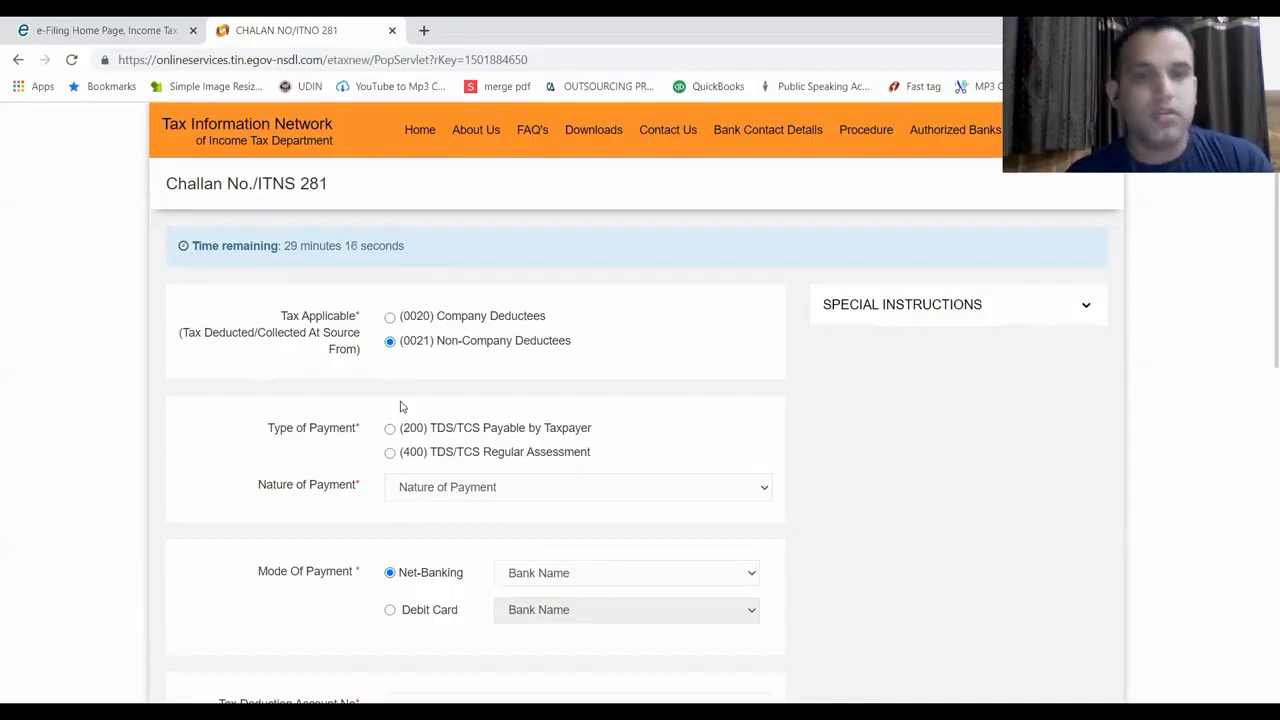
left_click(390, 317)
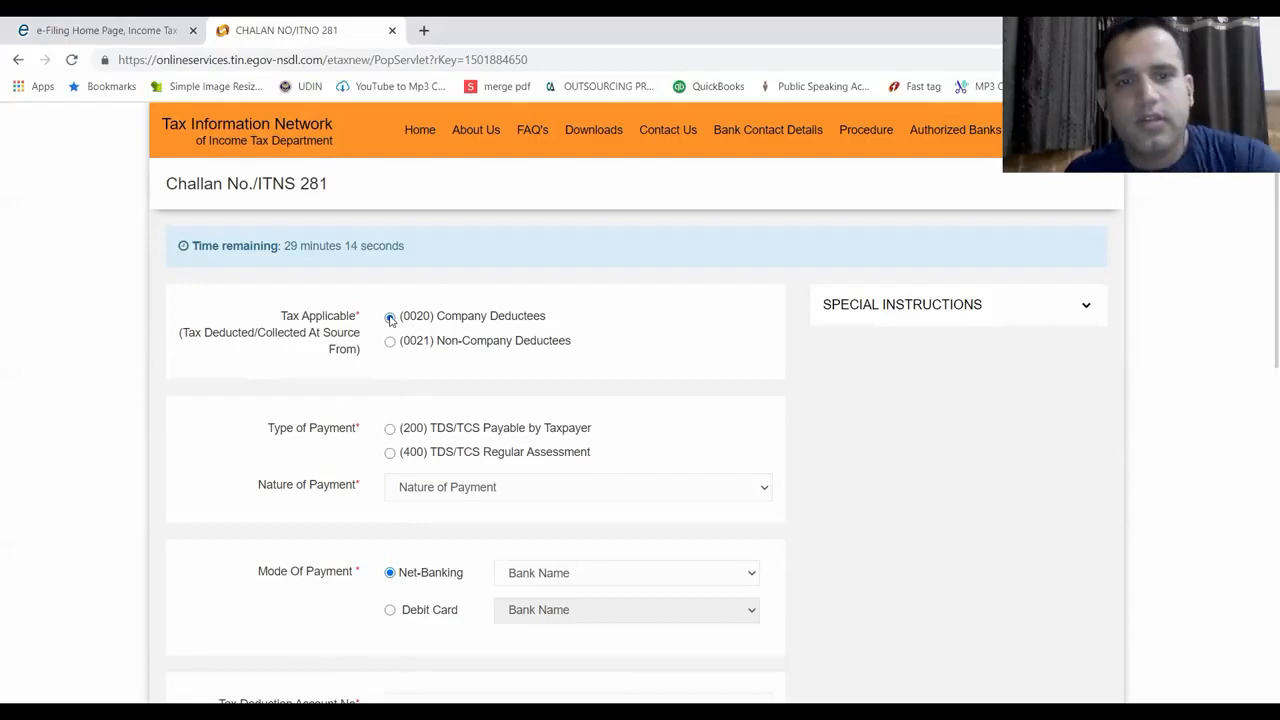
left_click(390, 429)
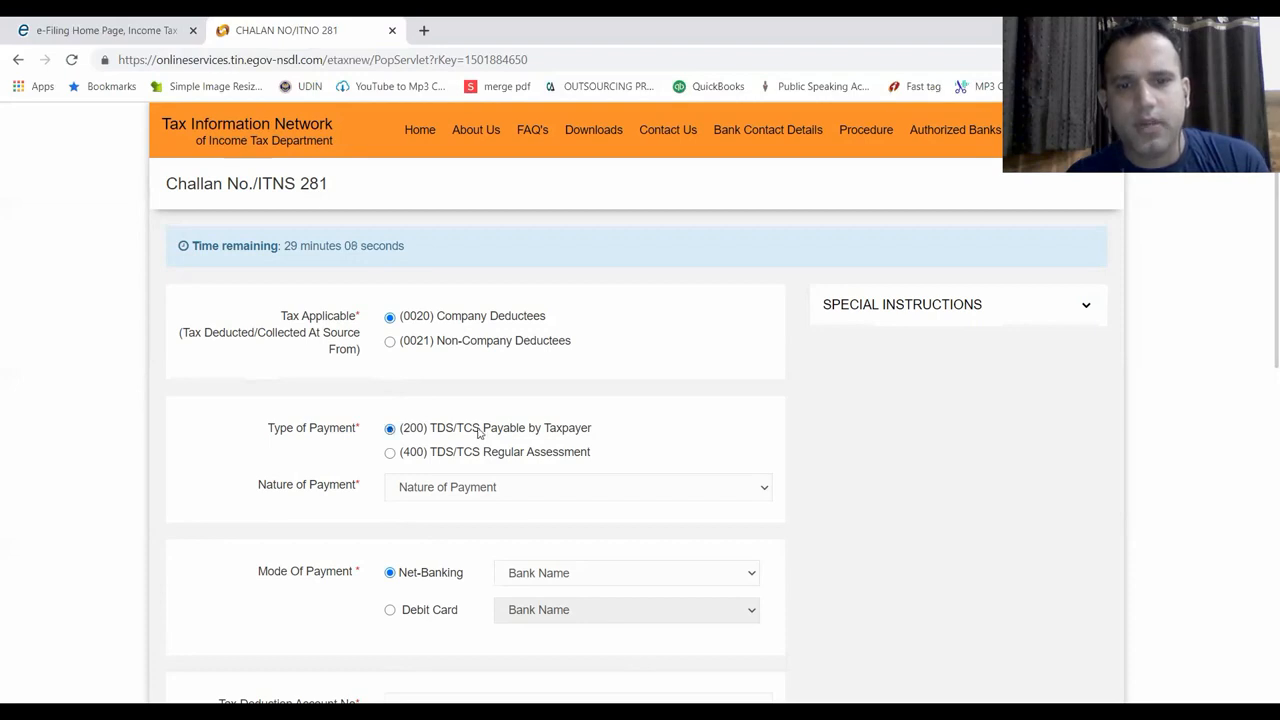
left_click(390, 455)
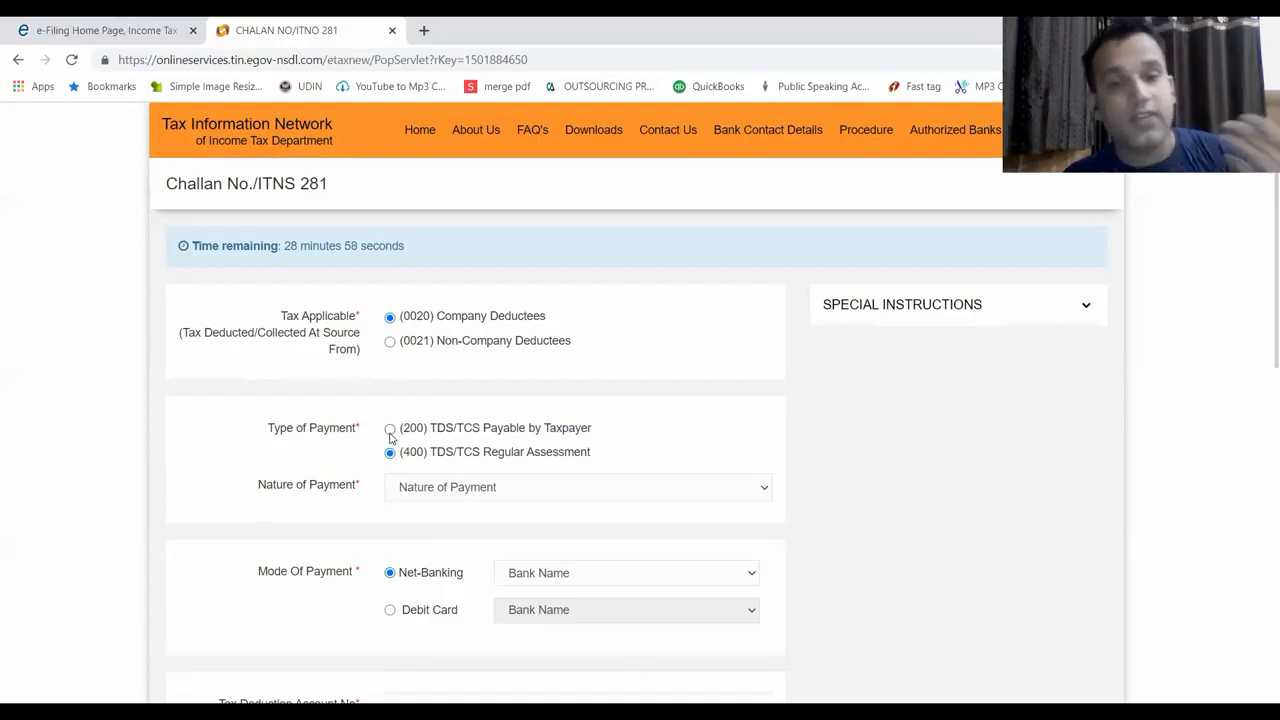
left_click(390, 430)
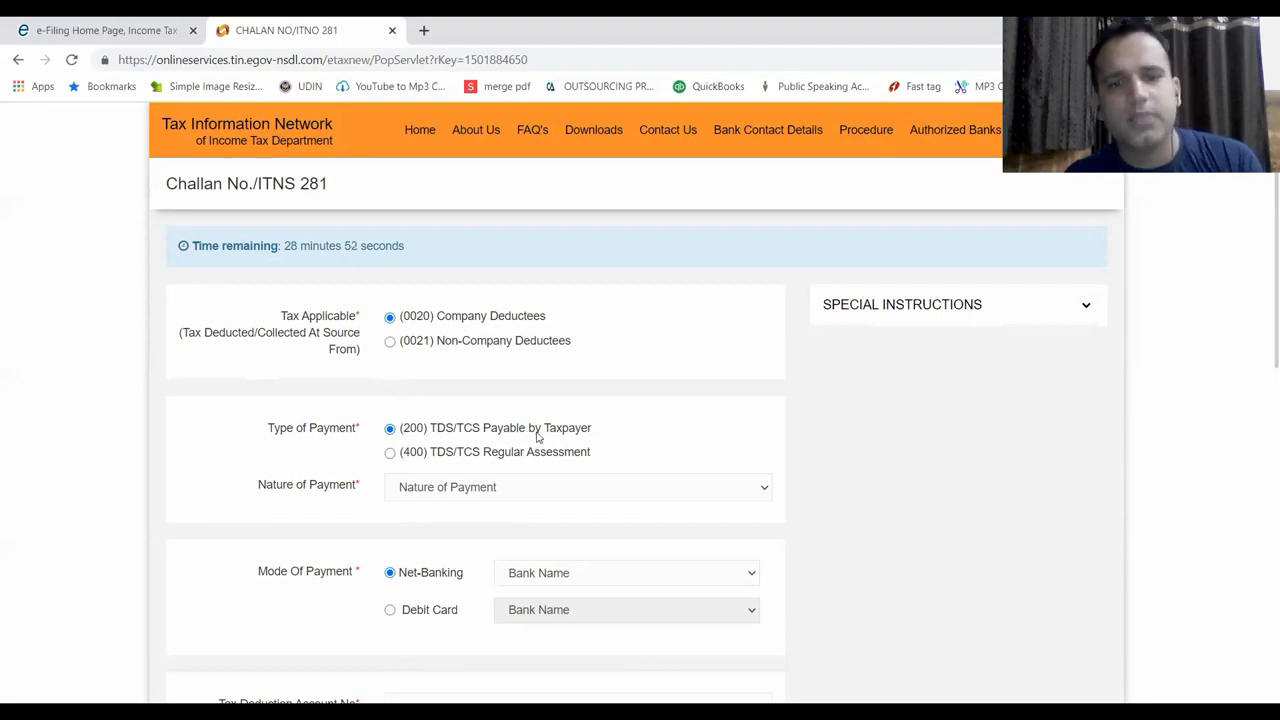
Set Nature of Payment to 94C – Payment of contractors and sub-contractors
left_click(587, 489)
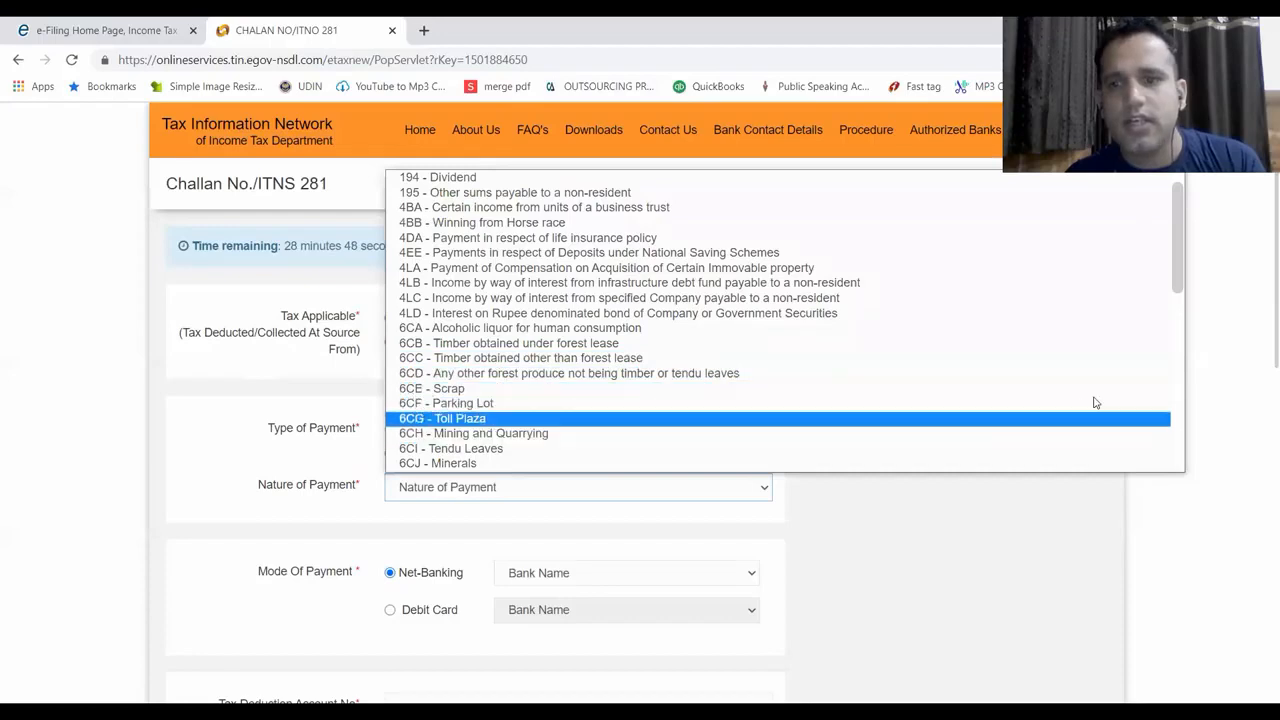
left_click(1180, 320)
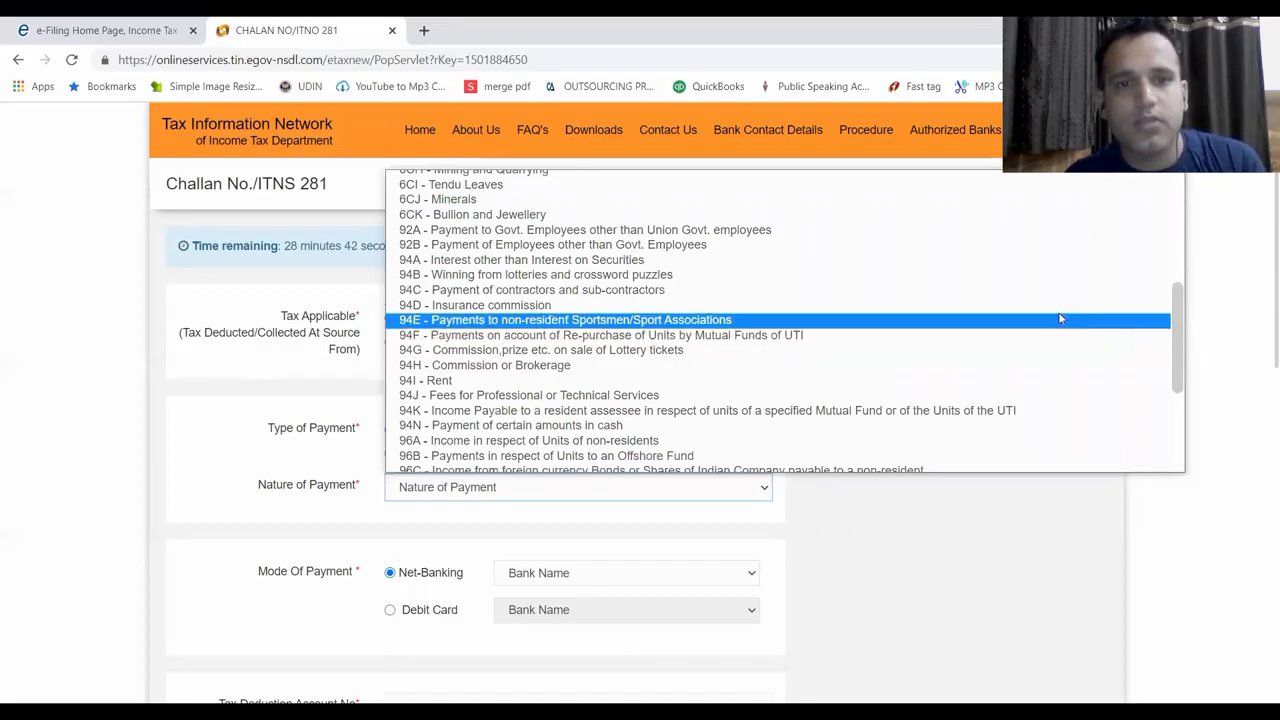
left_click(987, 296)
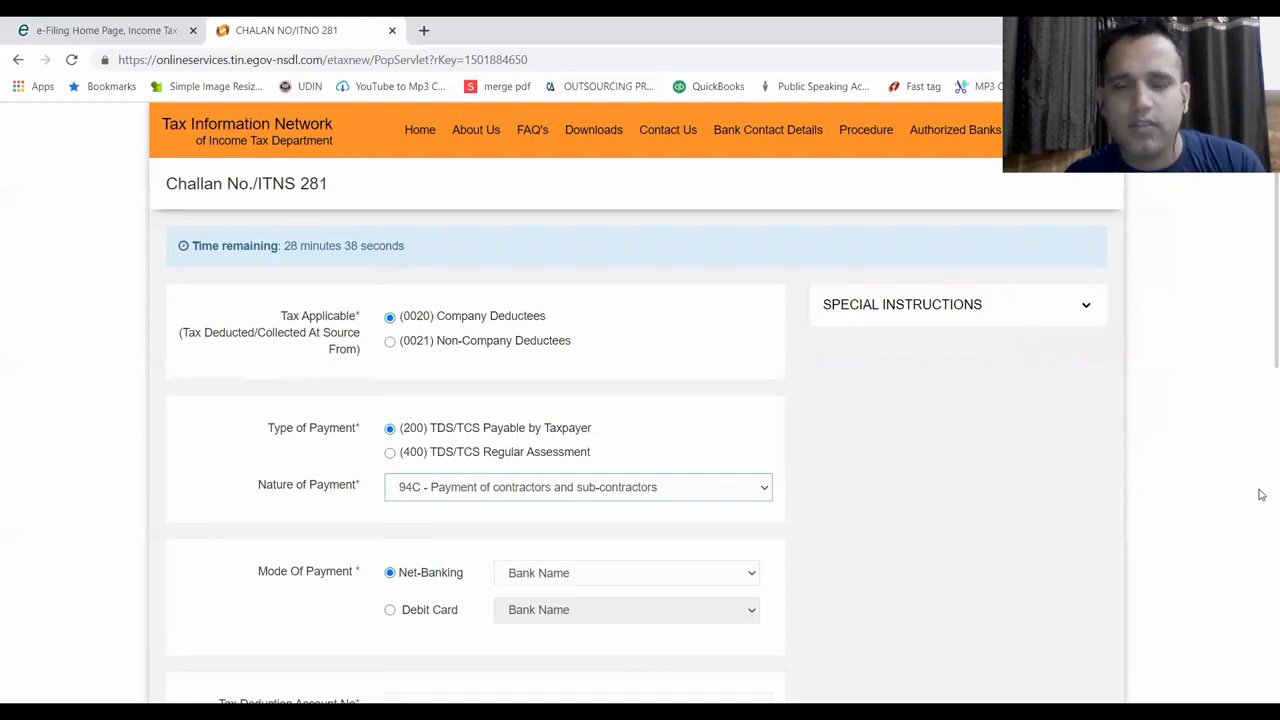
Choose ICICI Bank as the net-banking payment bank
scroll(1261, 410, "down", 5)
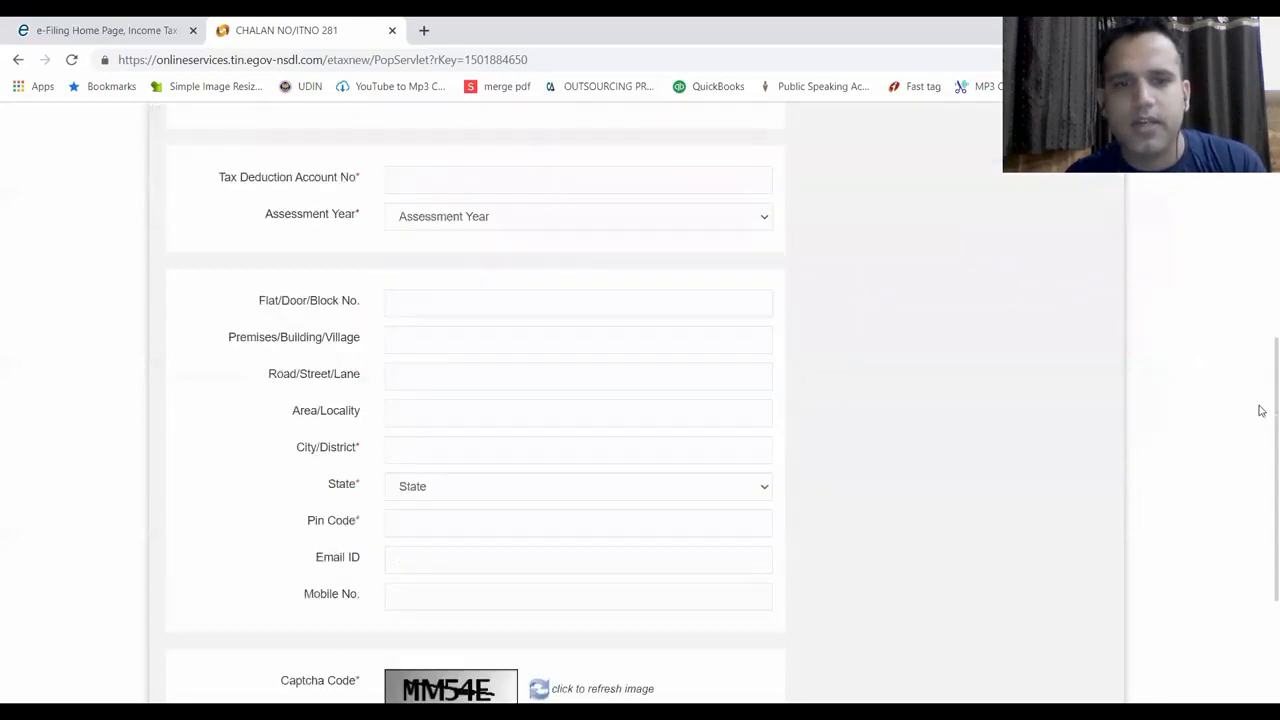
scroll(1261, 220, "up", 5)
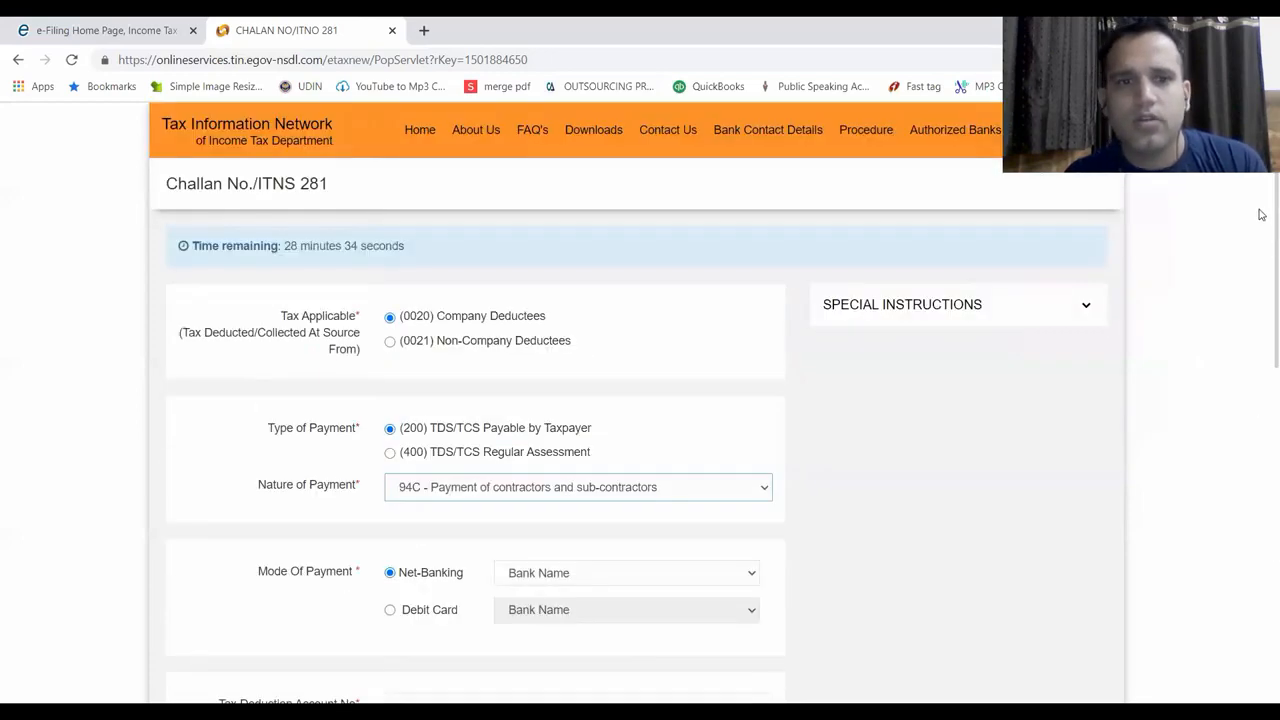
left_click(686, 572)
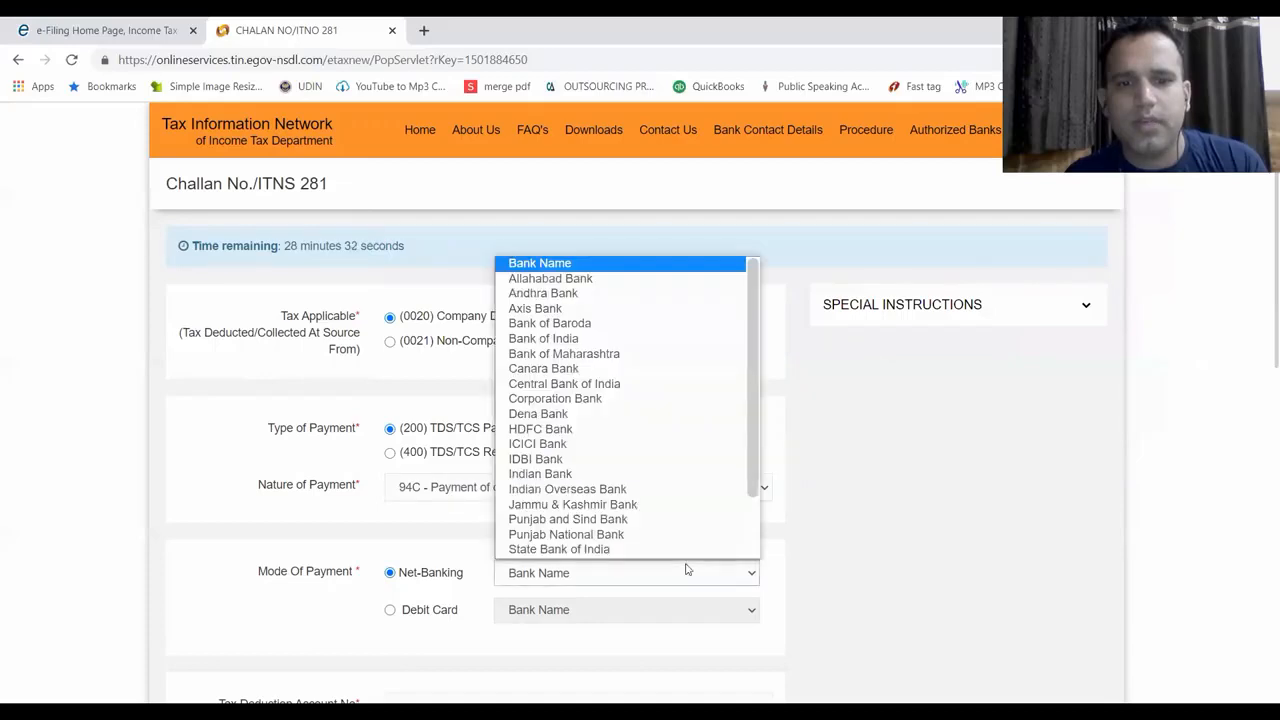
left_click(622, 450)
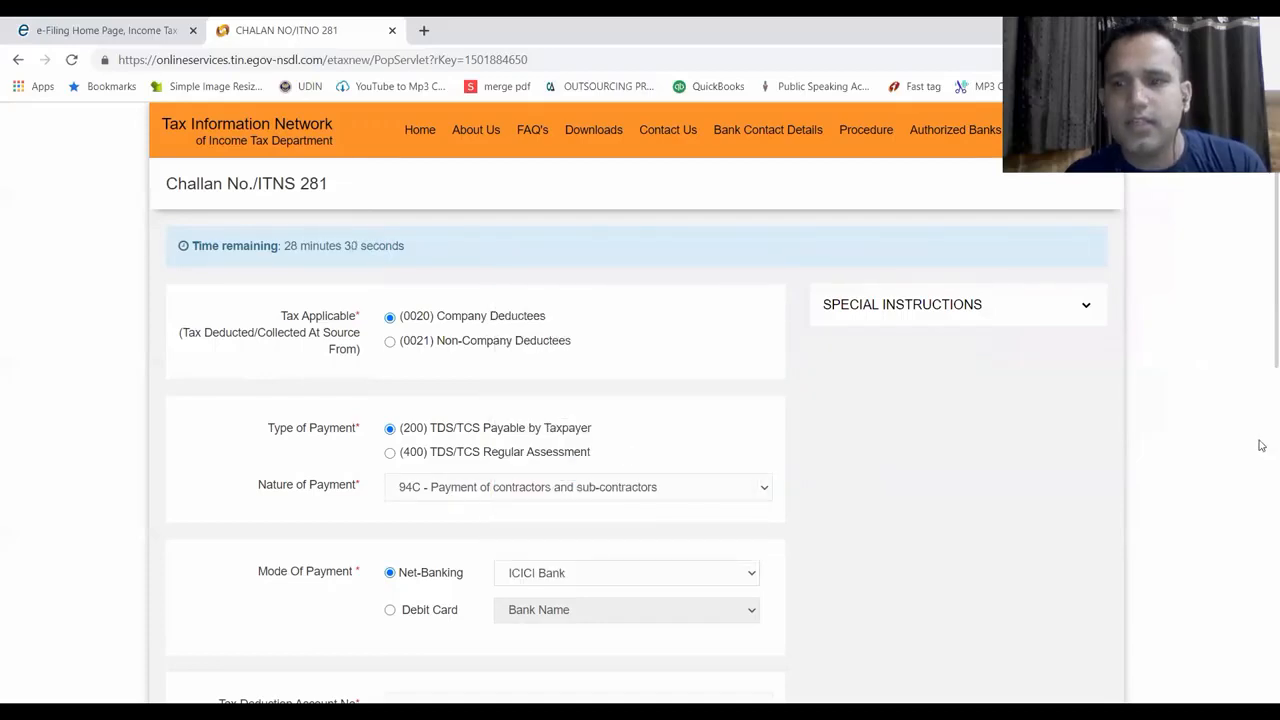
scroll(1258, 420, "down", 3)
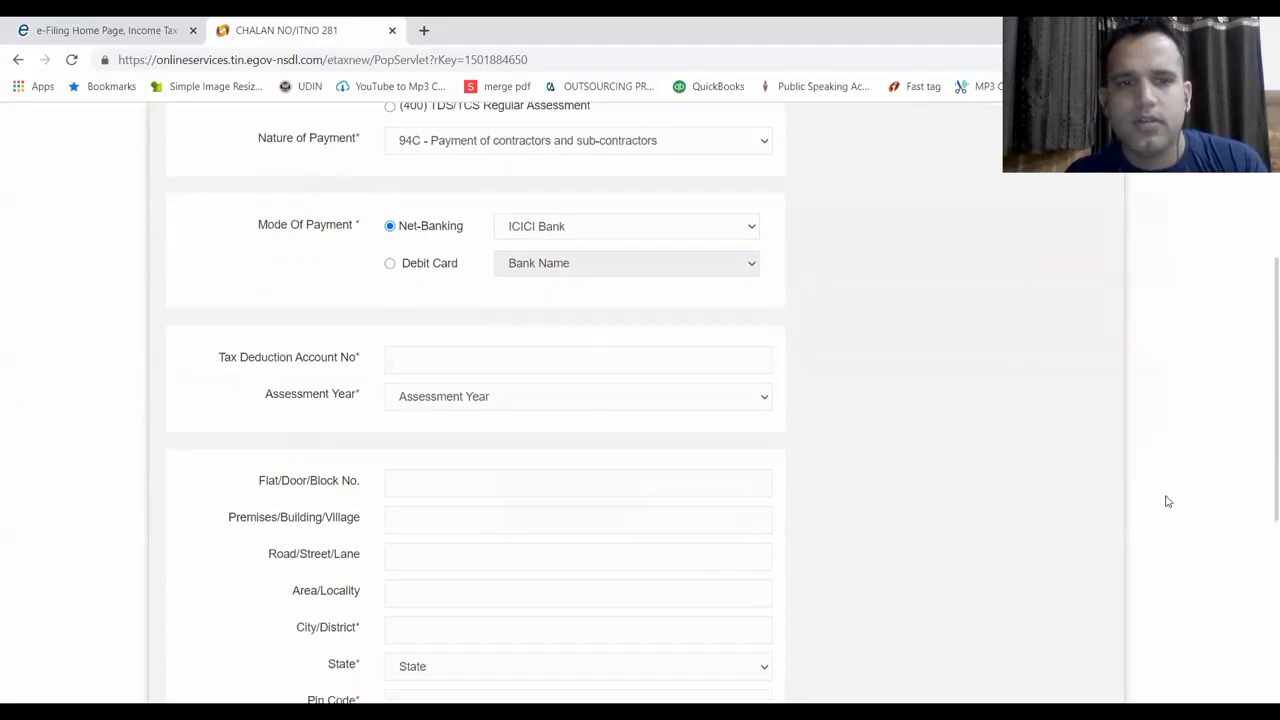
Enter the TAN and set the assessment year to 2021-22
left_click(581, 355)
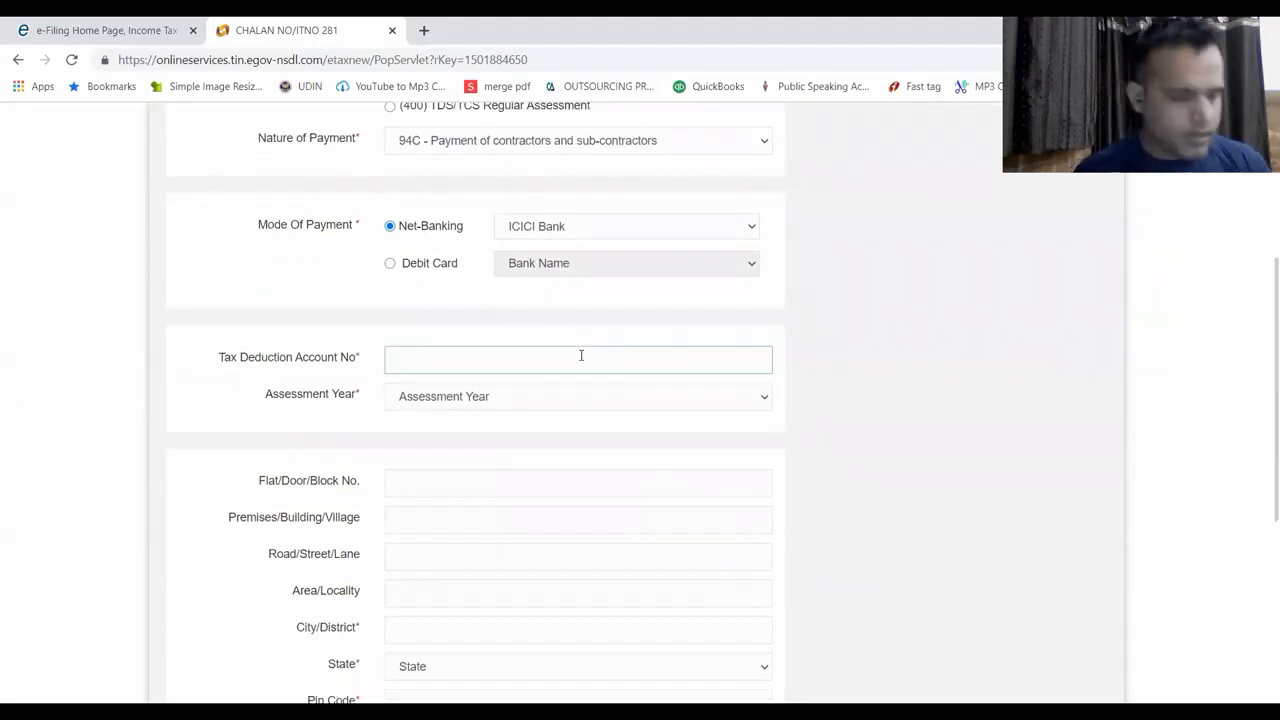
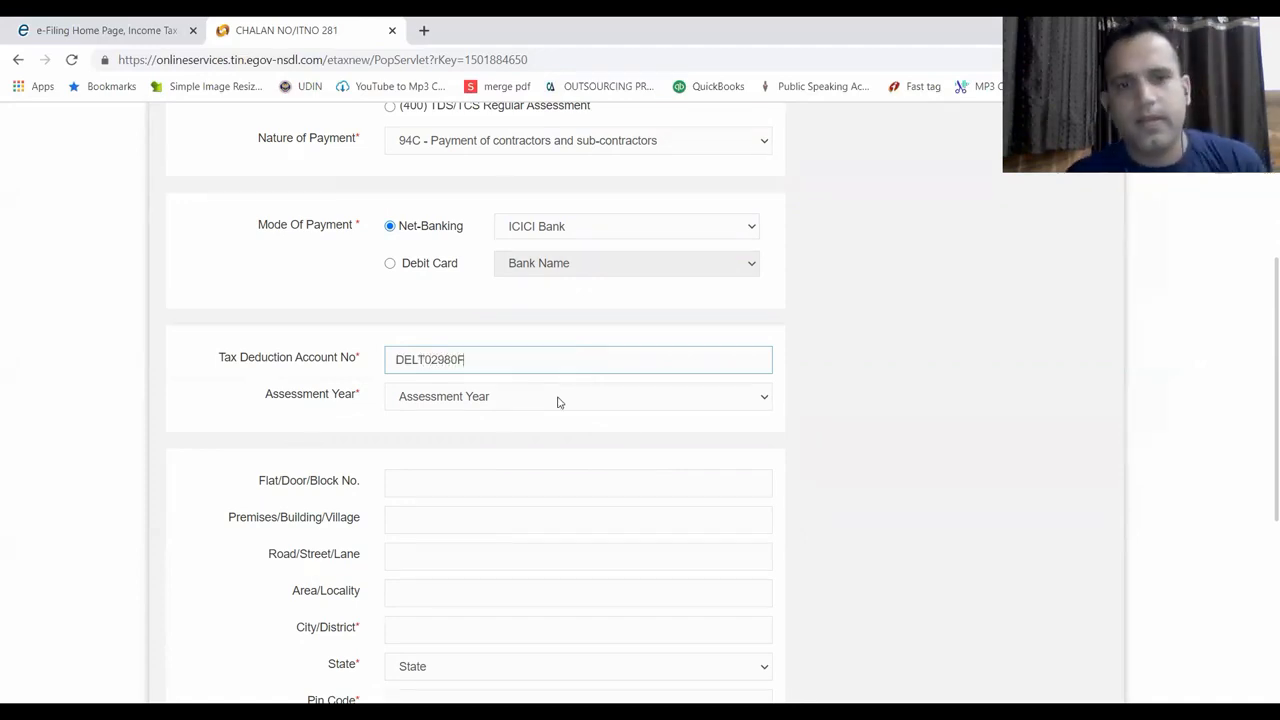
left_click(557, 397)
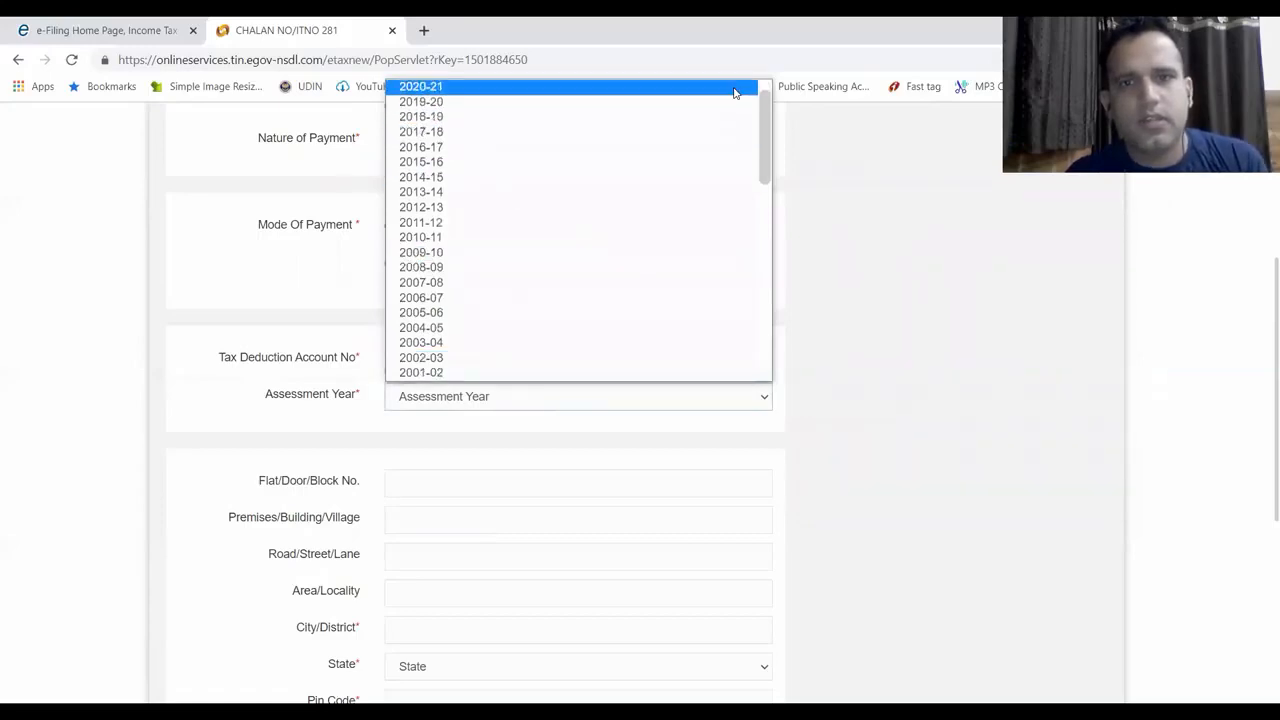
scroll(763, 92, "up", 1)
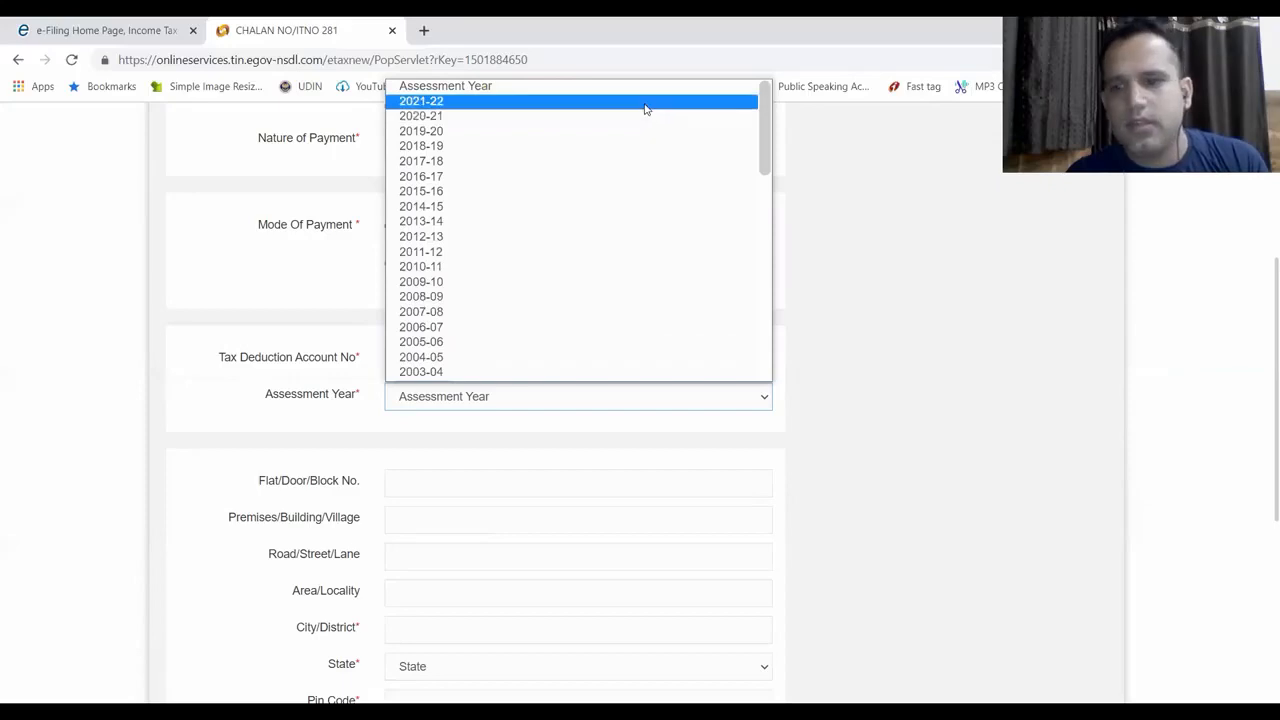
left_click(645, 104)
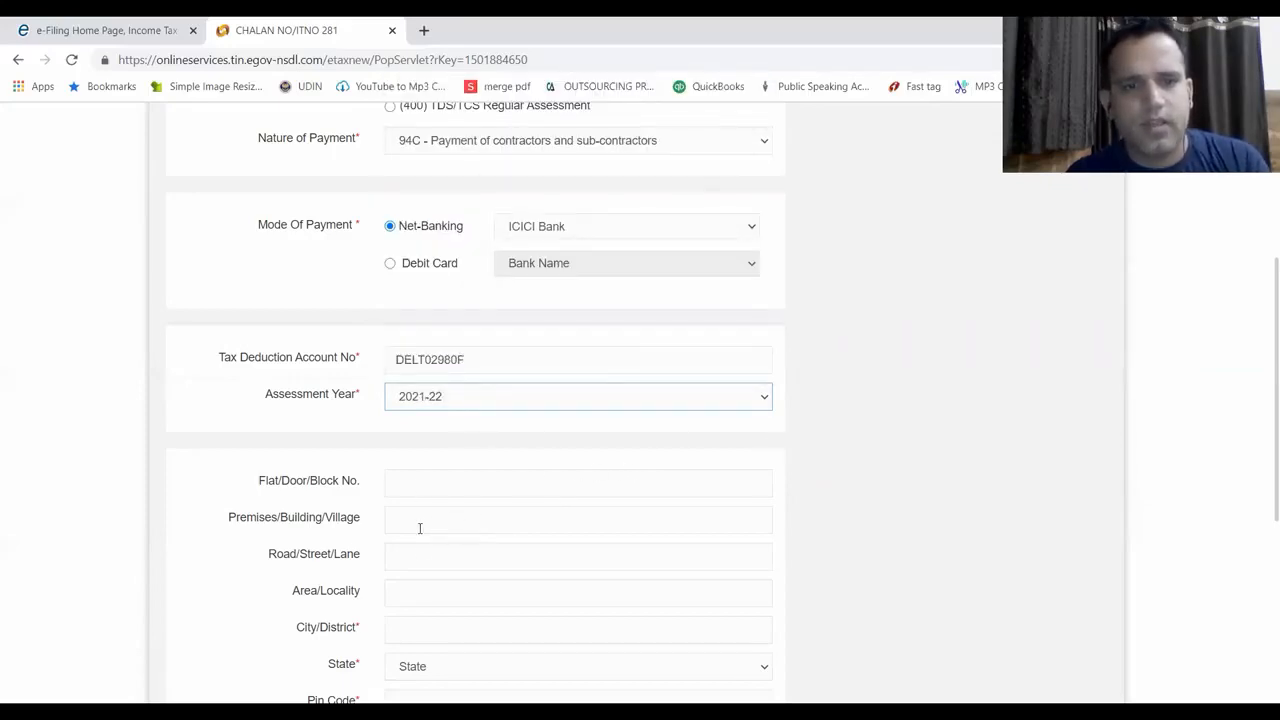
Fill the address from the saved NEW DELHI autofill entry
left_click(425, 622)
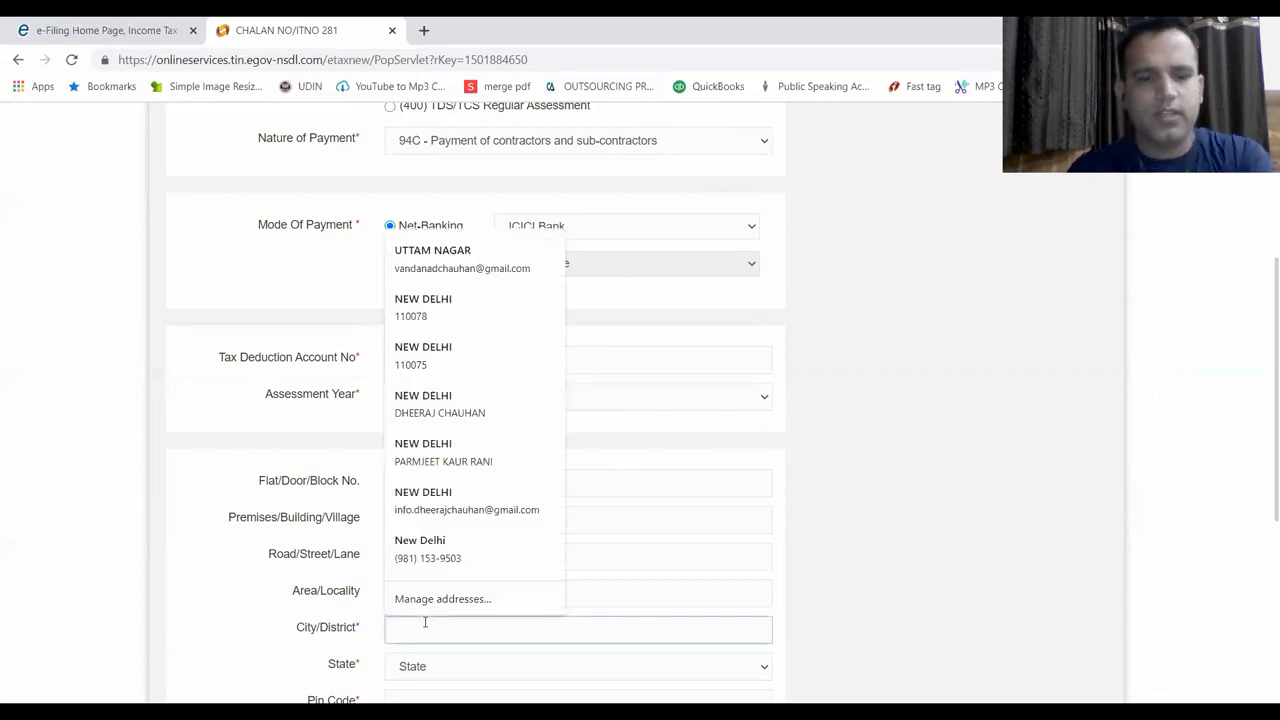
type("NEW DELHI")
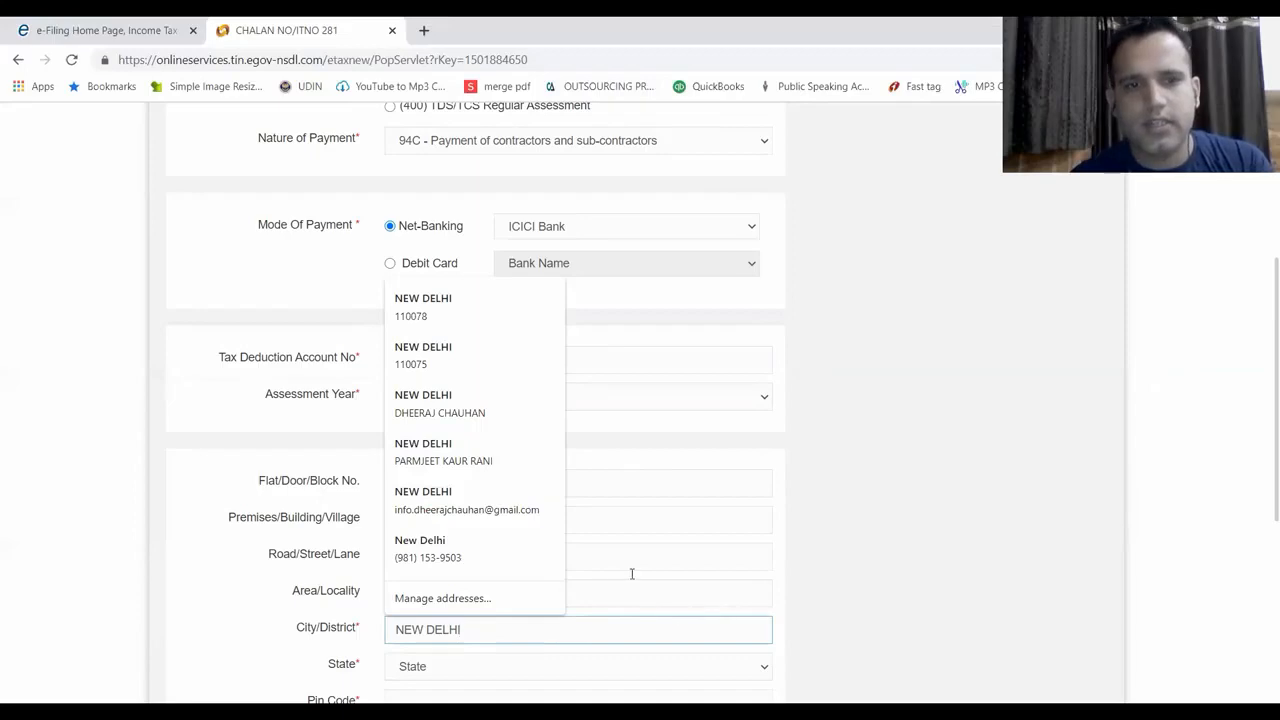
left_click(425, 307)
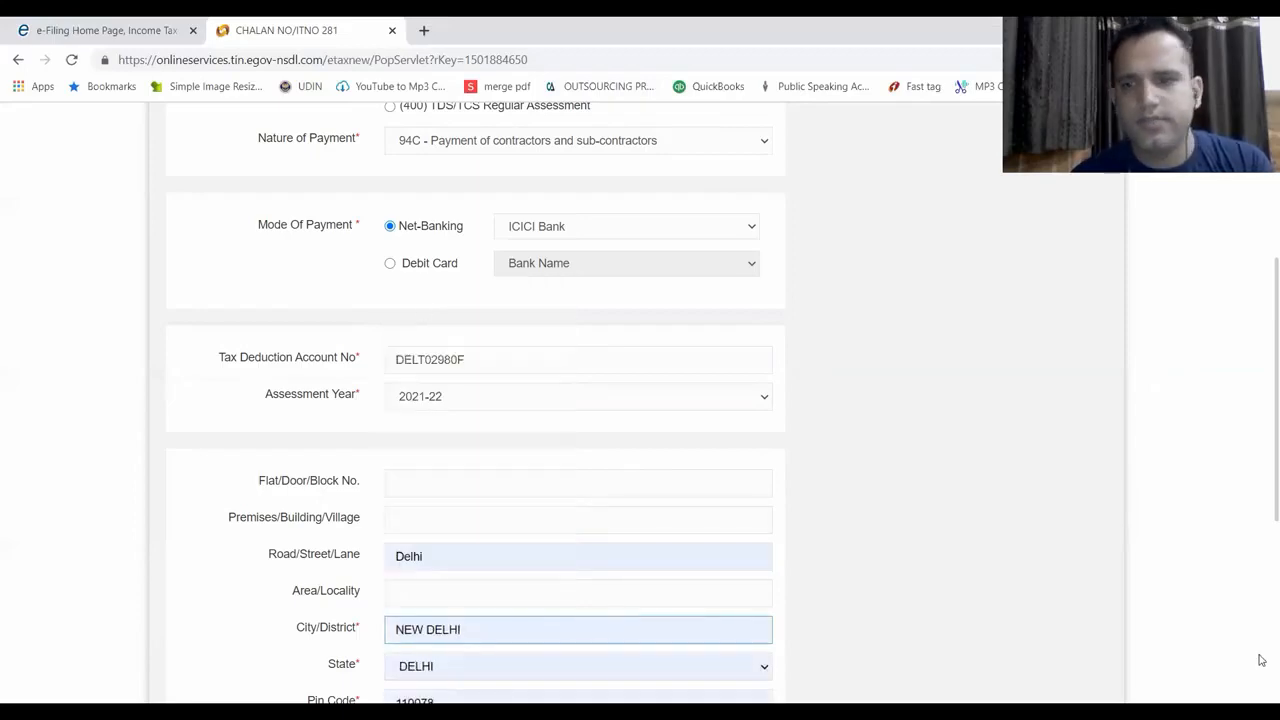
Enter the captcha text and submit the challan for confirmation
scroll(1261, 479, "down", 3)
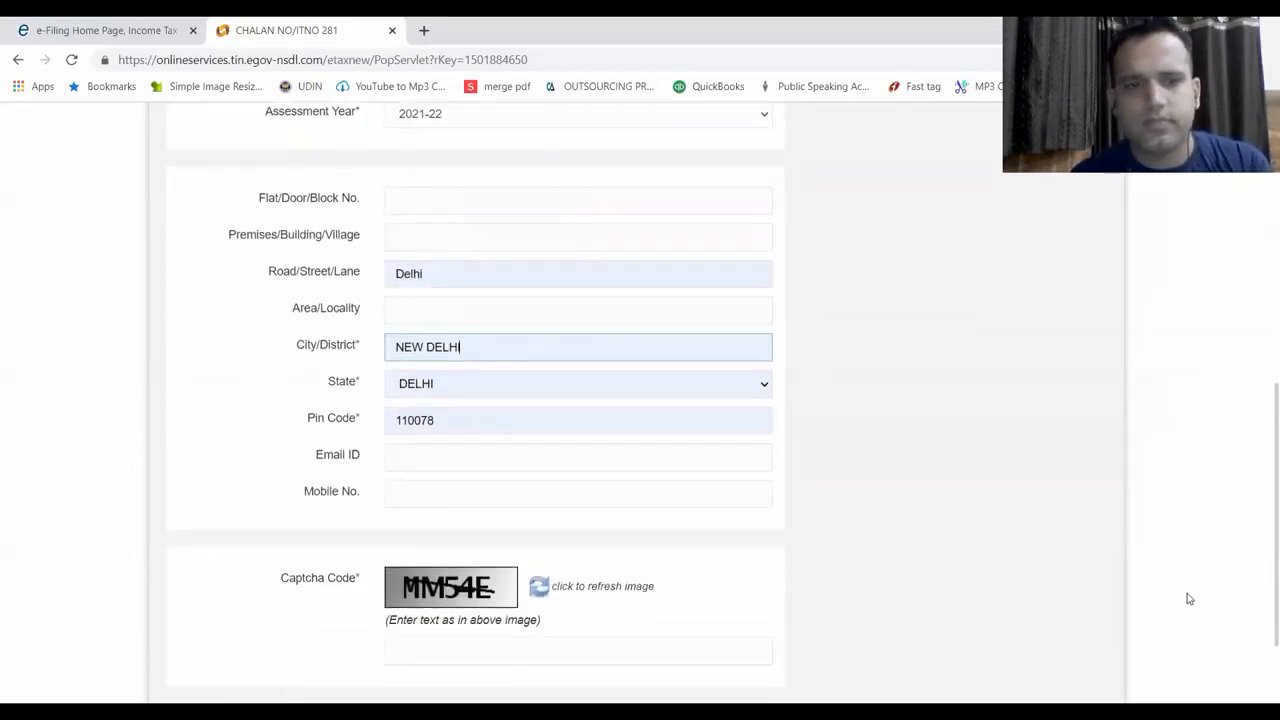
scroll(1261, 520, "down", 2)
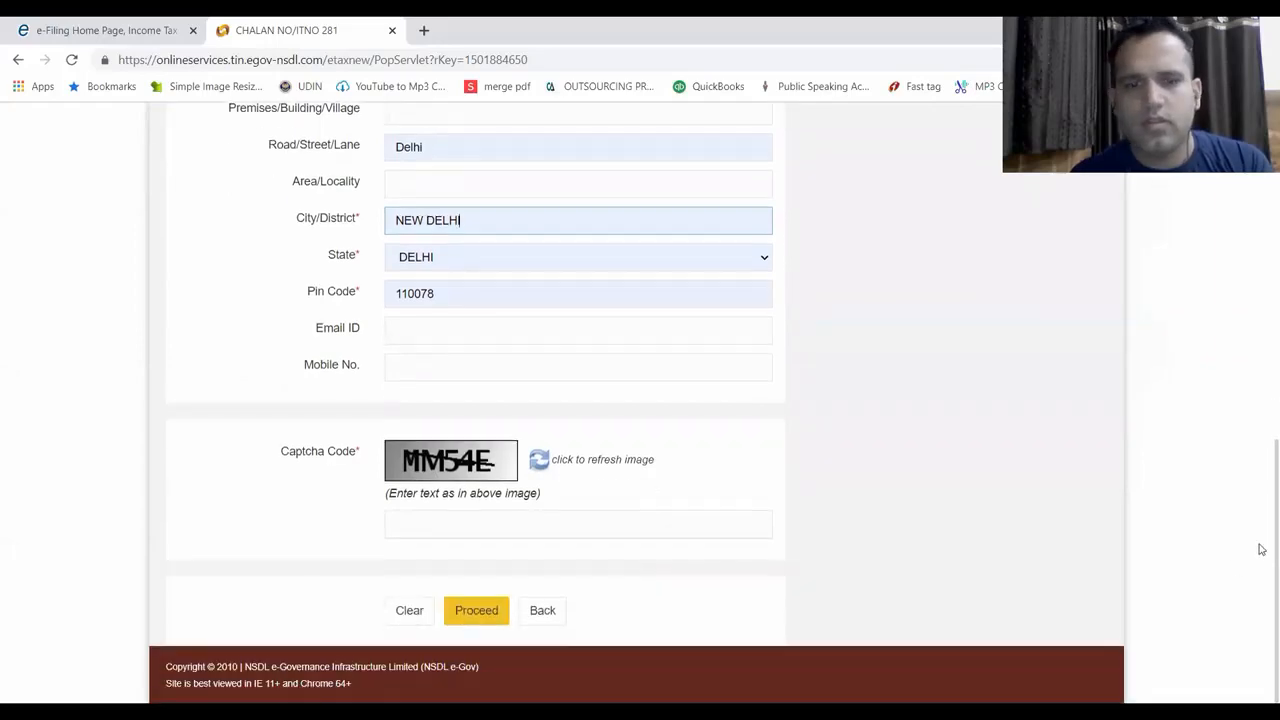
left_click(483, 524)
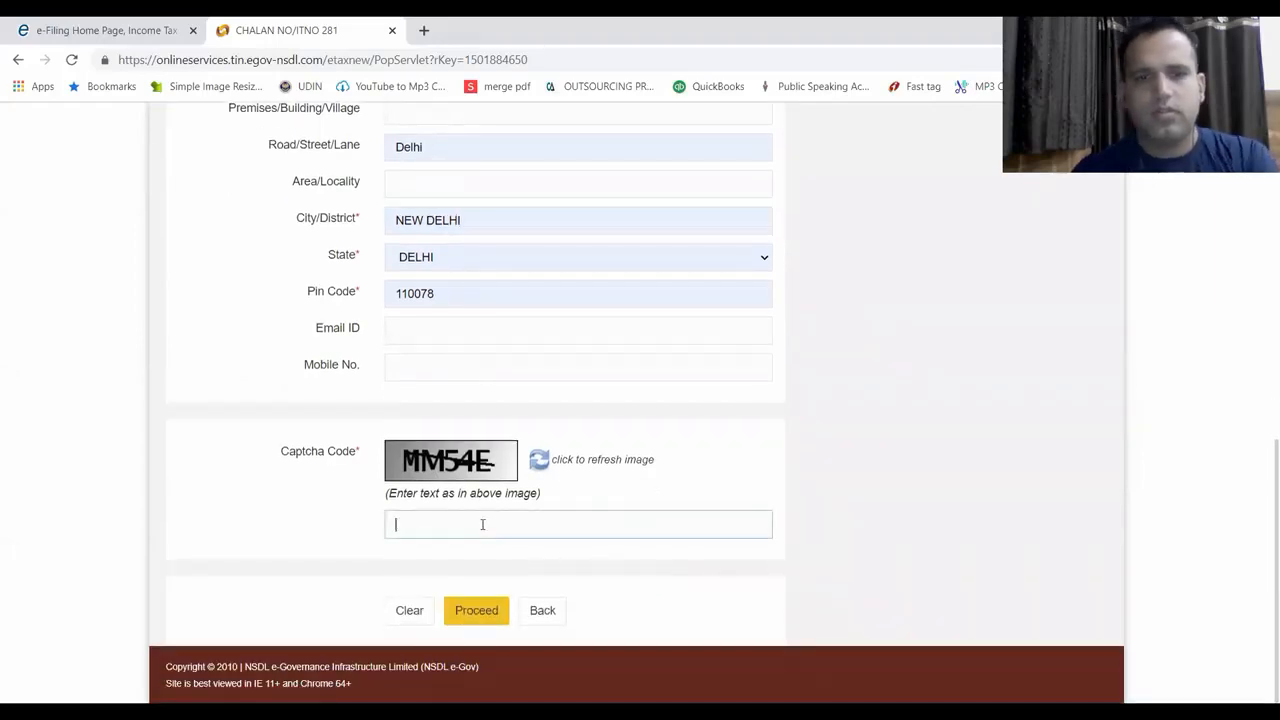
type("MM")
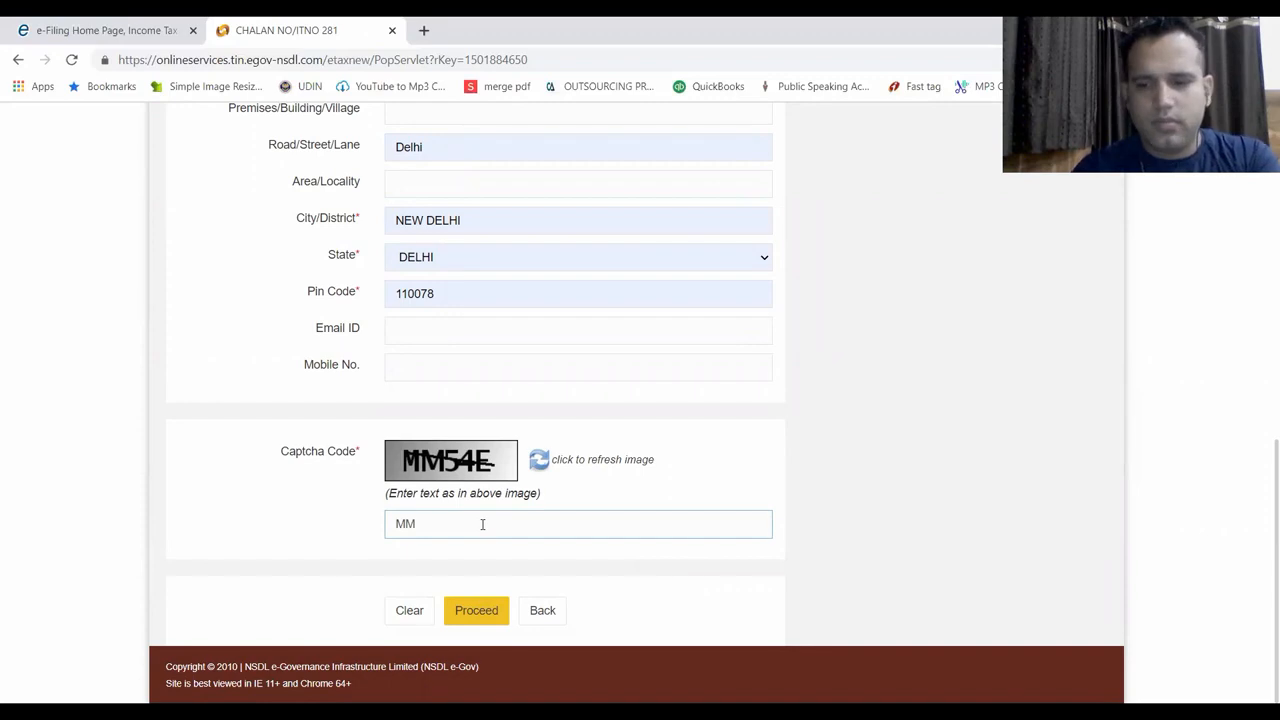
type("54E")
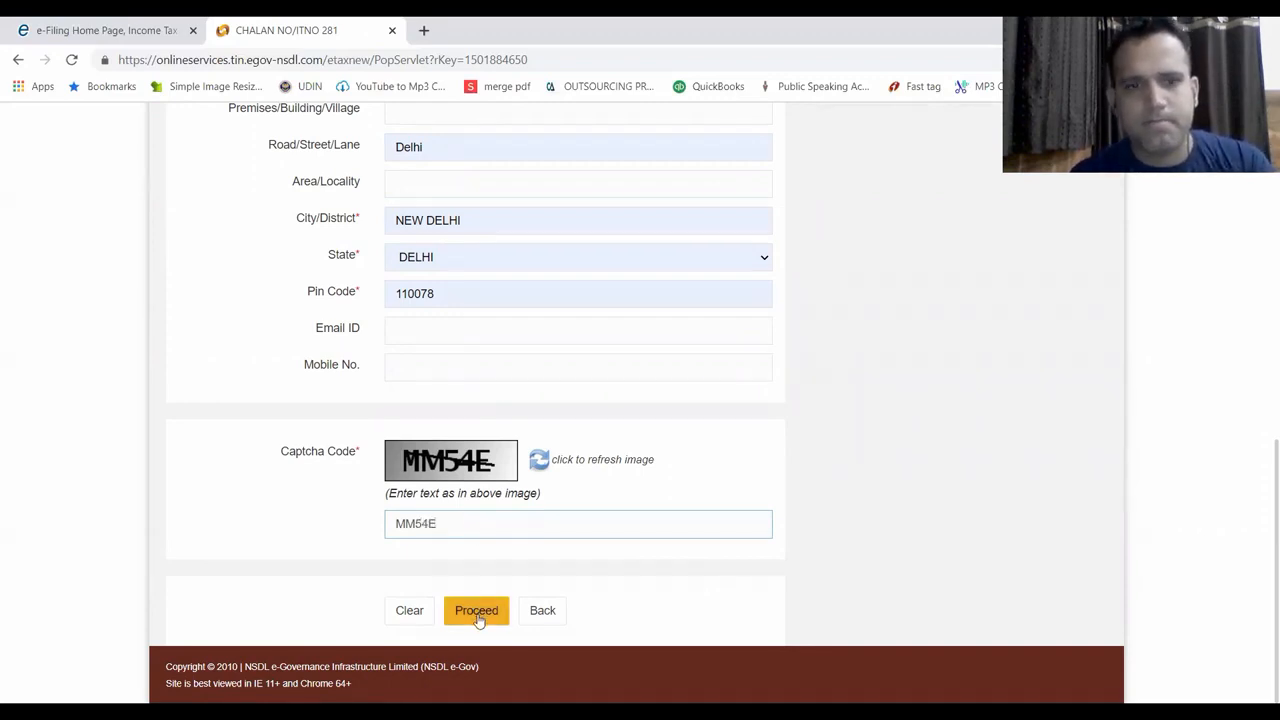
left_click(477, 618)
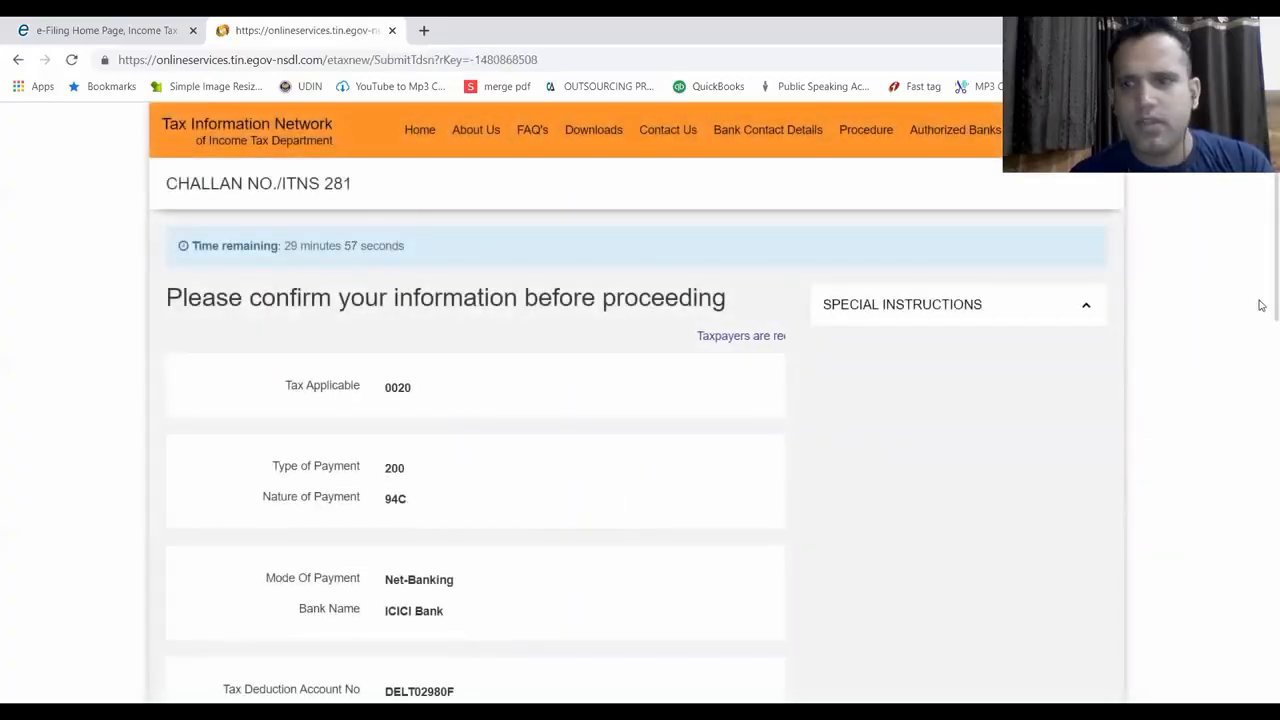
Review the challan details, agree to the NSDL e-Gov consent, and submit to the bank
scroll(1260, 301, "down", 3)
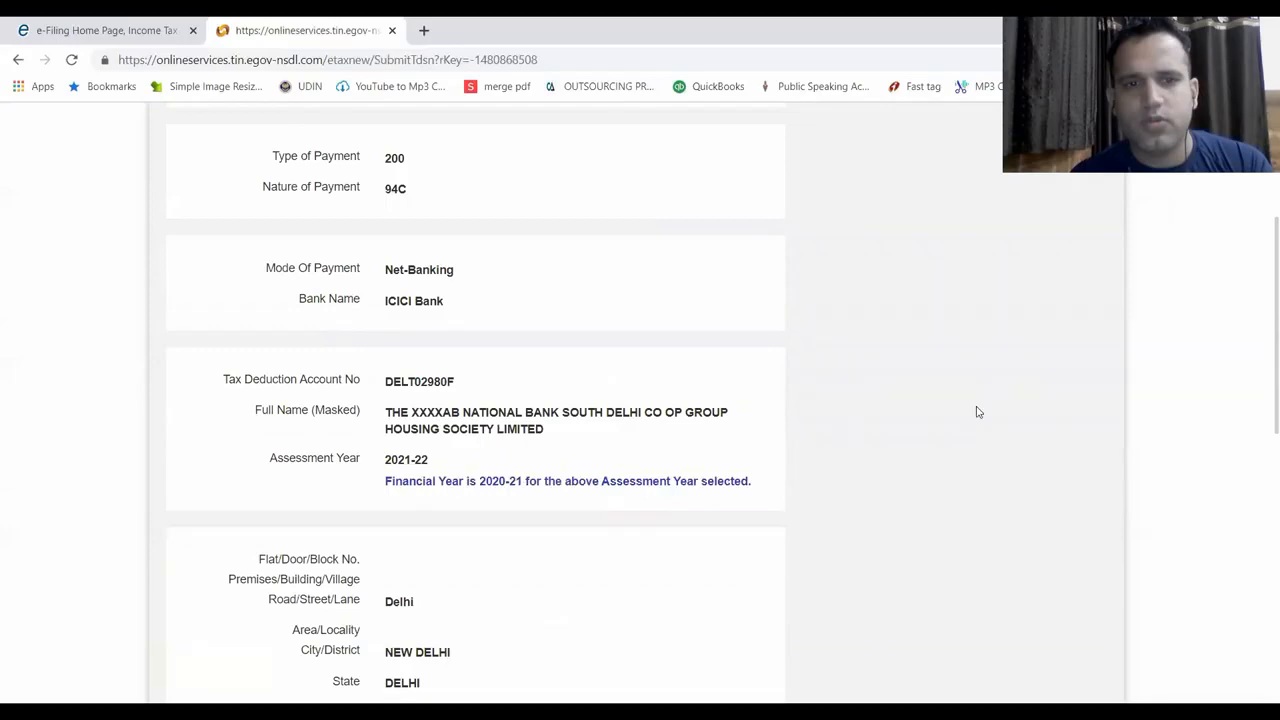
left_click_drag(390, 413, 557, 429)
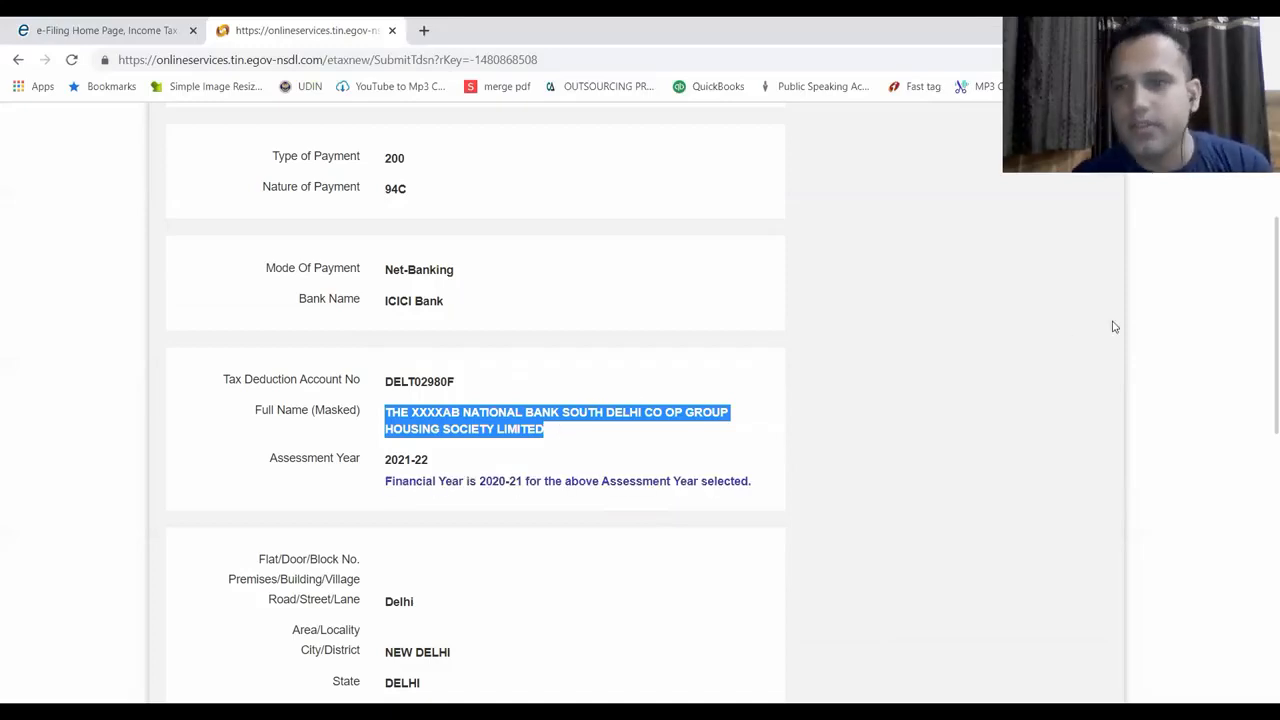
left_click_drag(1261, 325, 1261, 571)
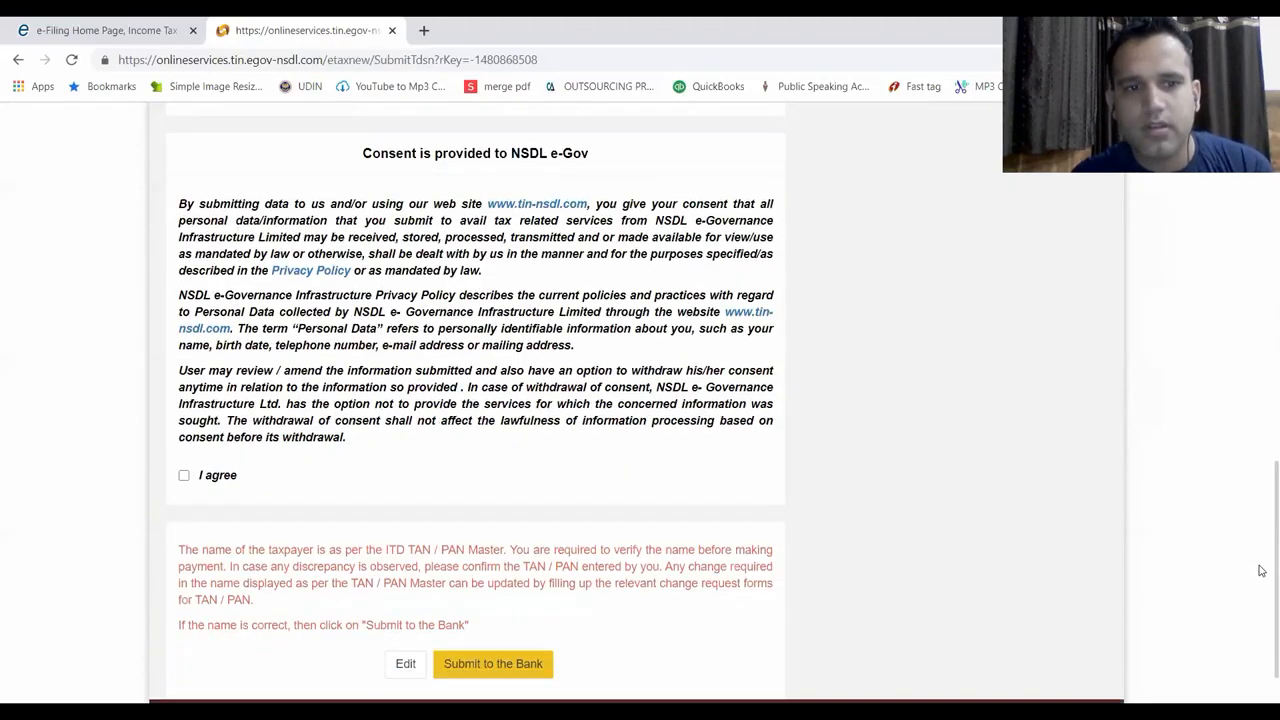
left_click(184, 477)
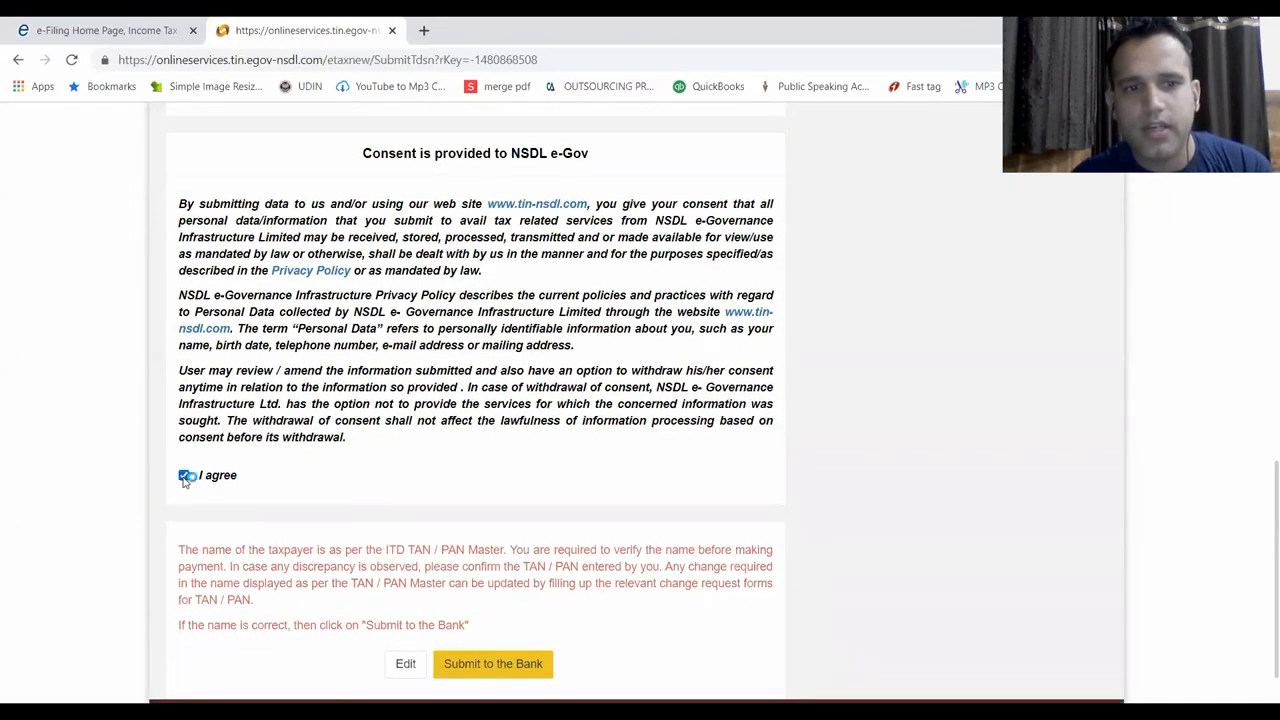
left_click(520, 670)
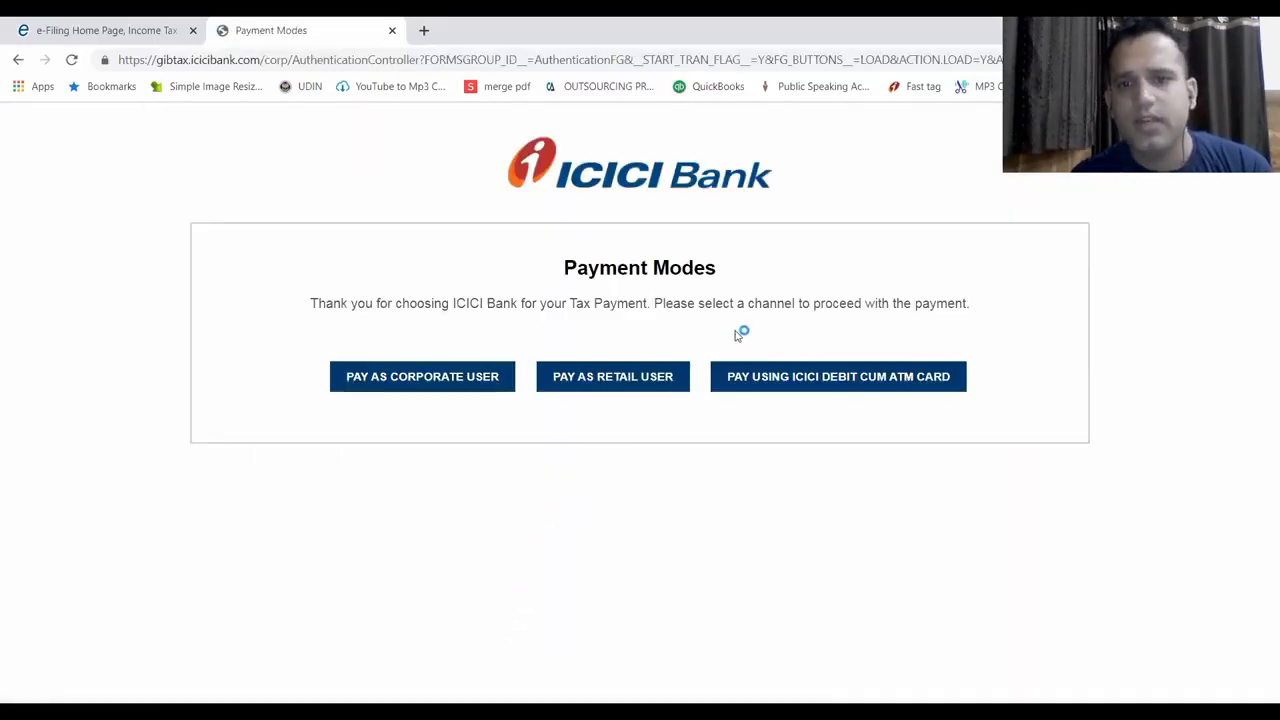
Choose corporate banking and log in with the corporate login ID and password
left_click(451, 385)
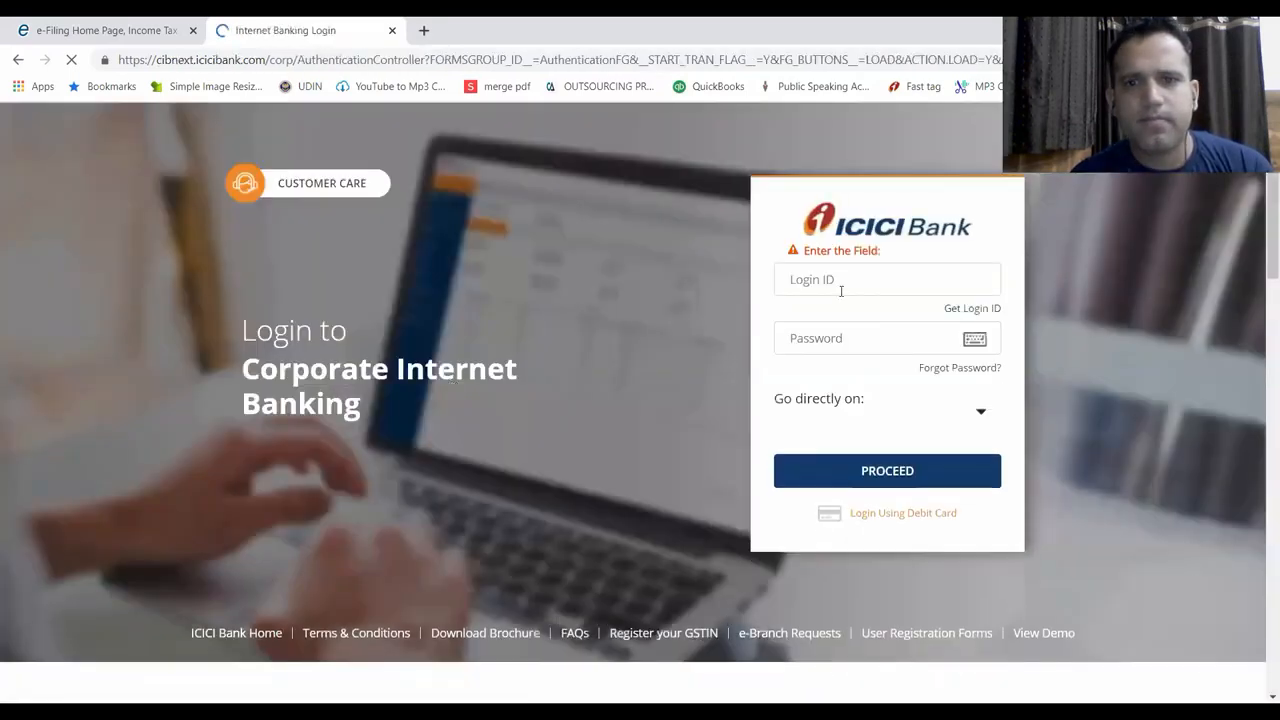
left_click(841, 292)
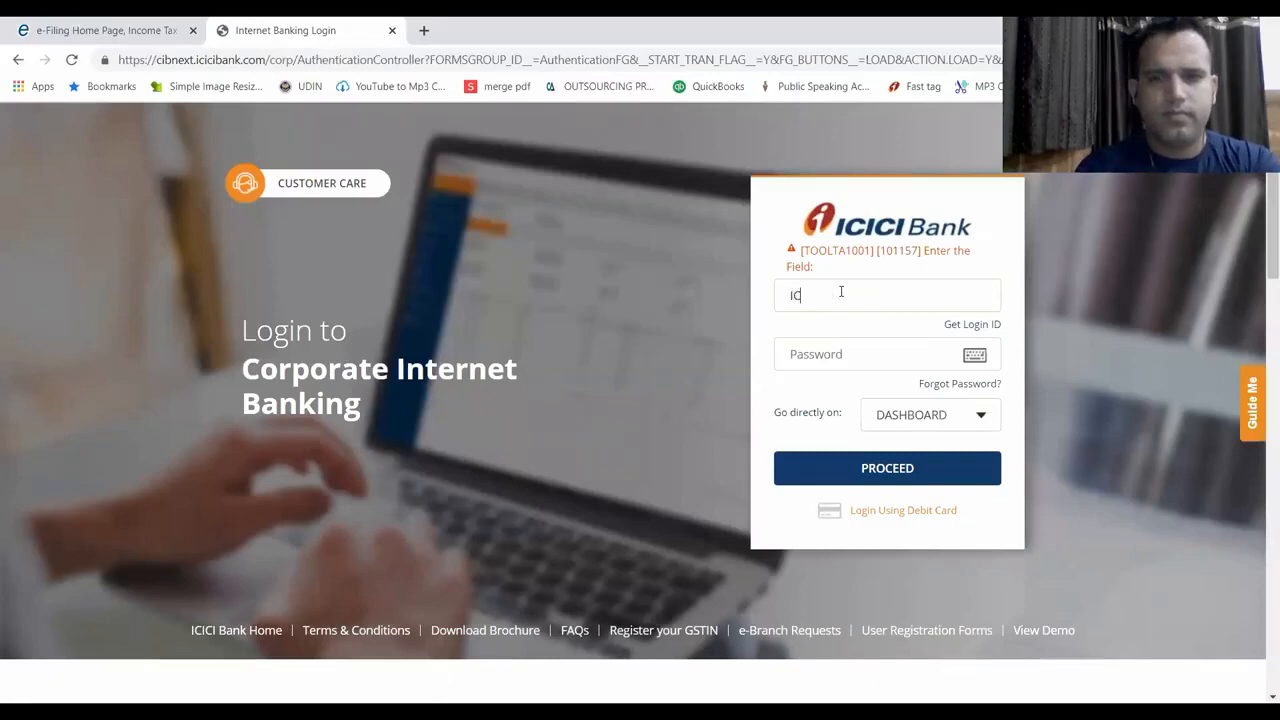
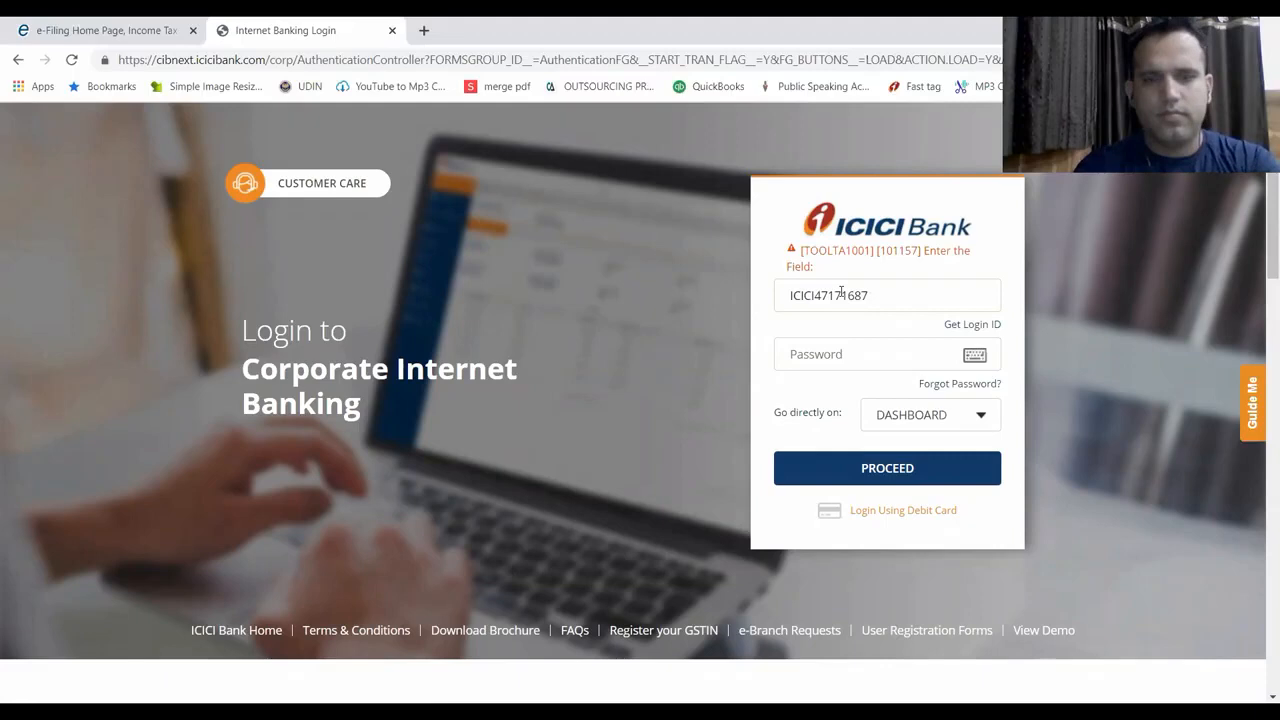
key("Tab")
key("Caps_Lock")
type("******")
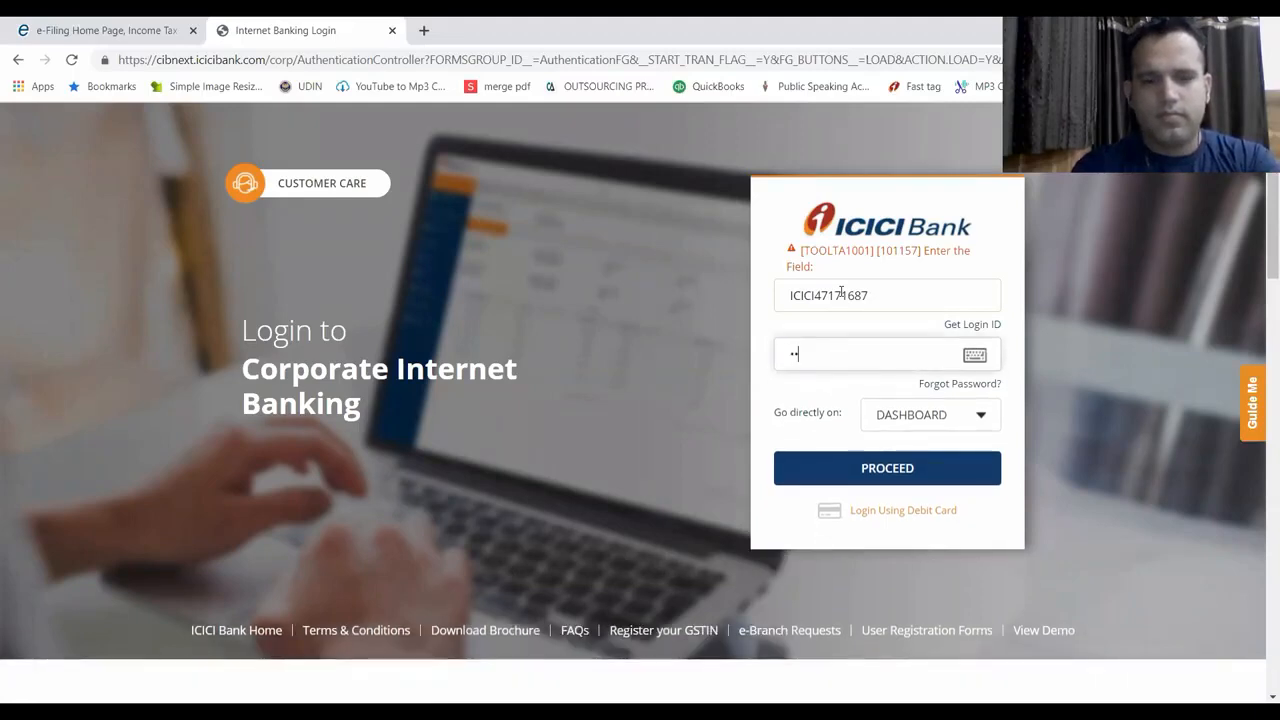
type("*****")
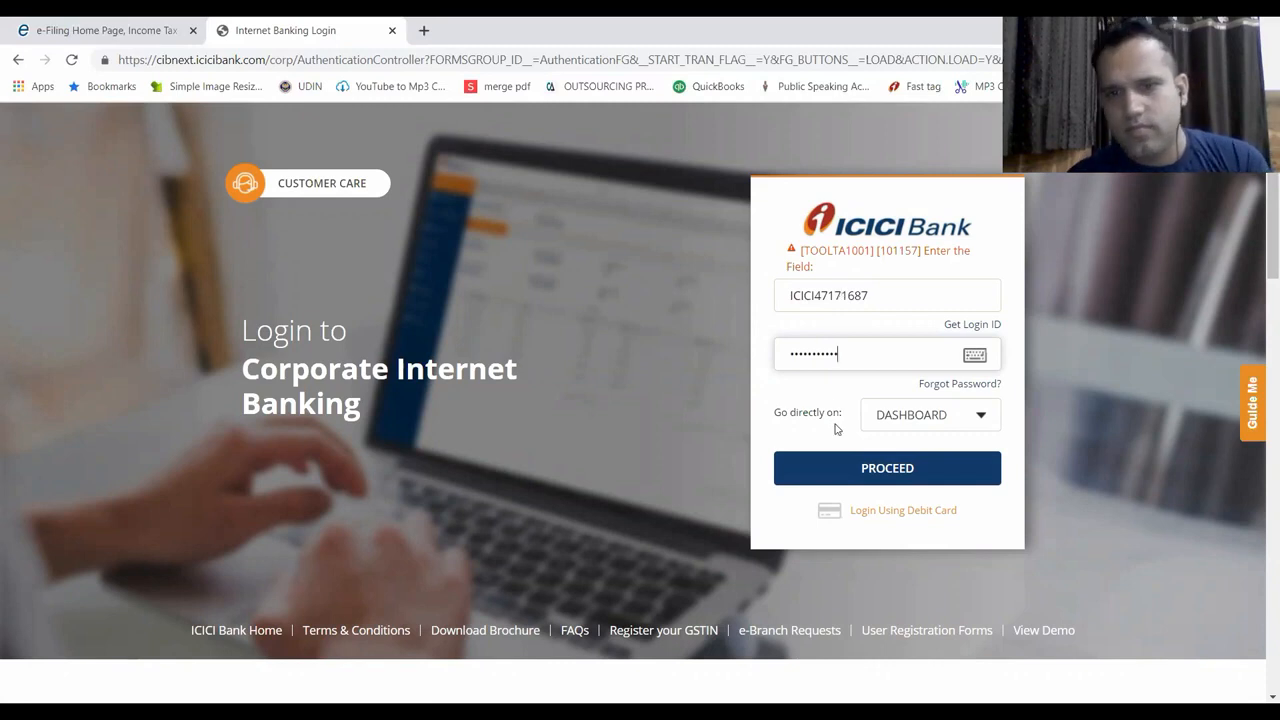
left_click(842, 472)
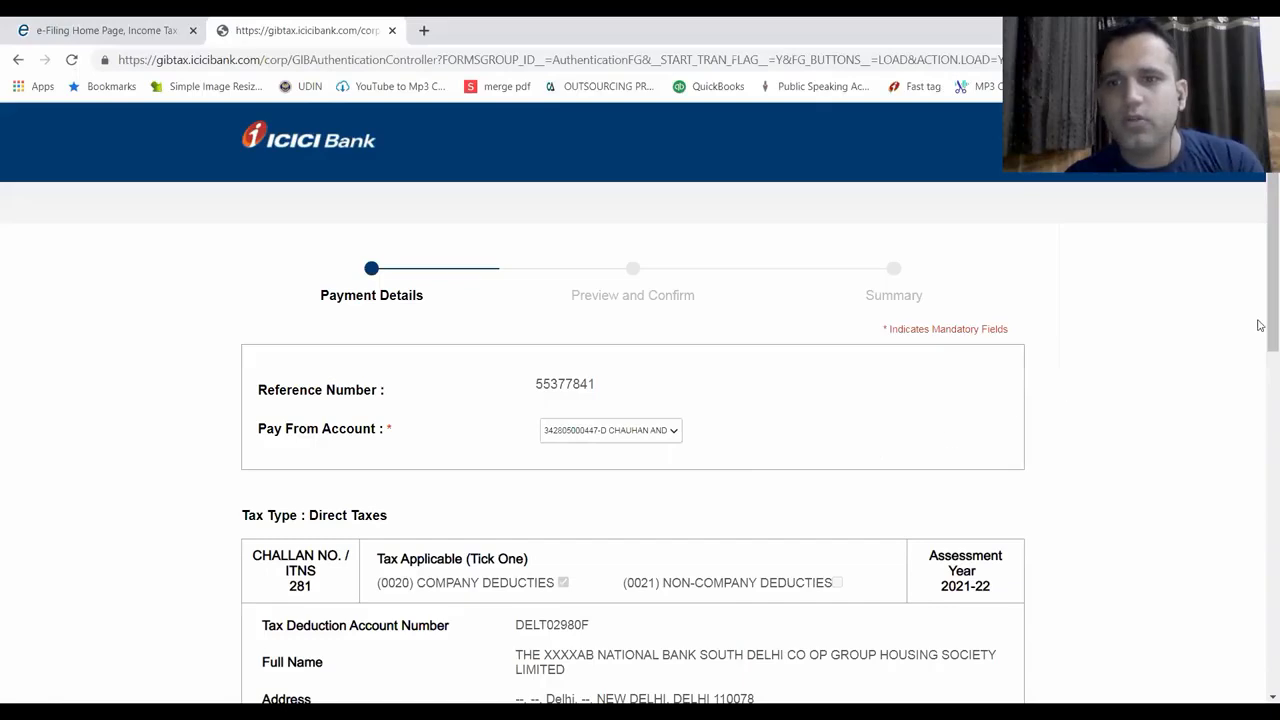
Replace the default 0 in the Income Tax field with 2207
left_click_drag(1260, 308, 1260, 529)
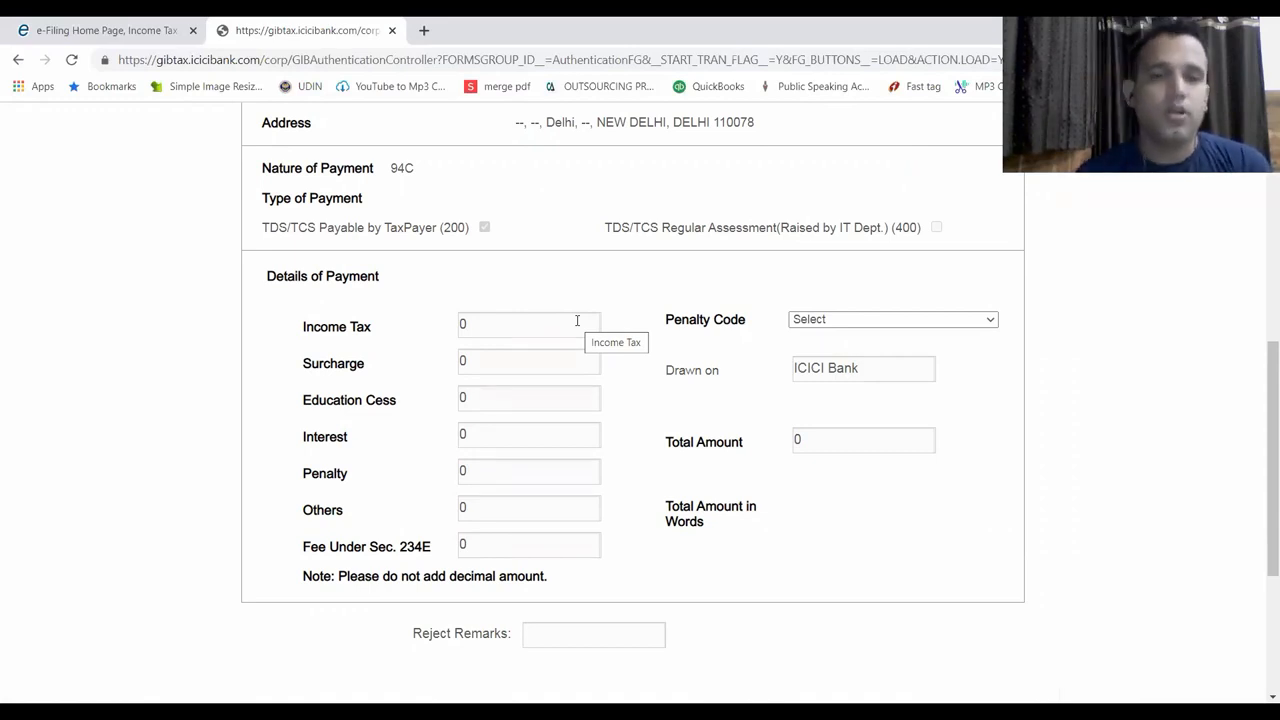
left_click(500, 320)
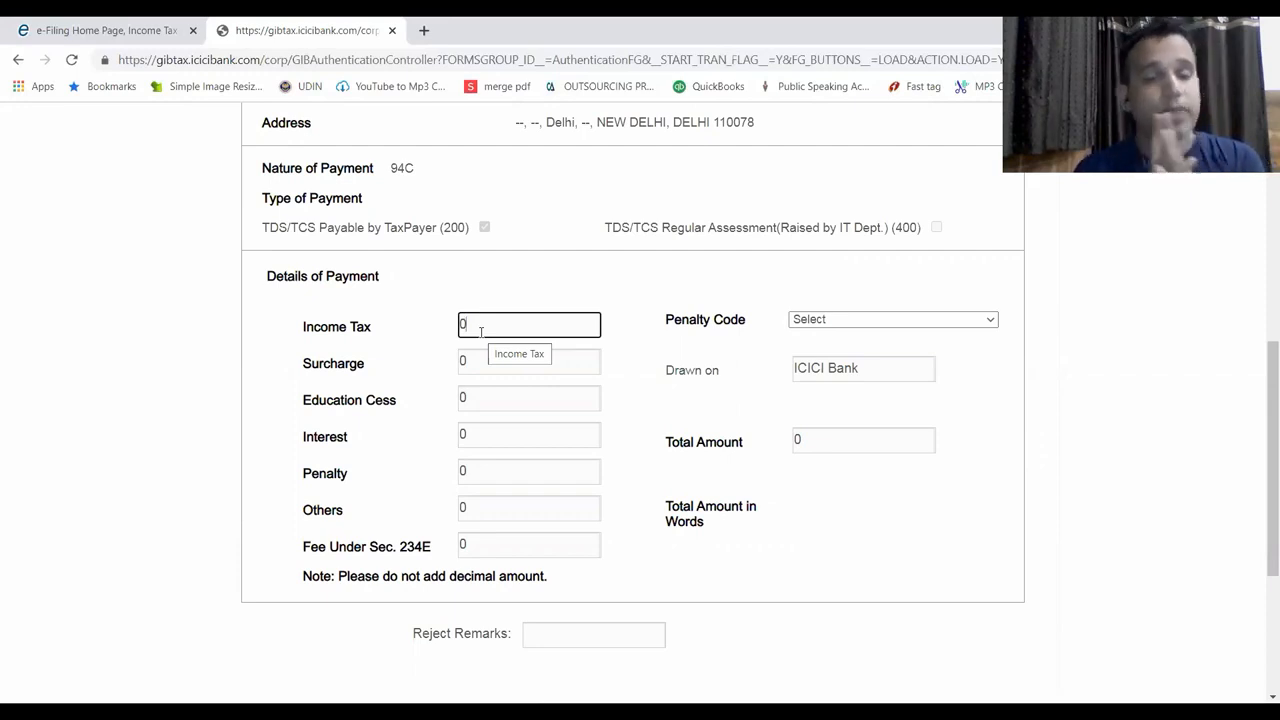
key("BackSpace")
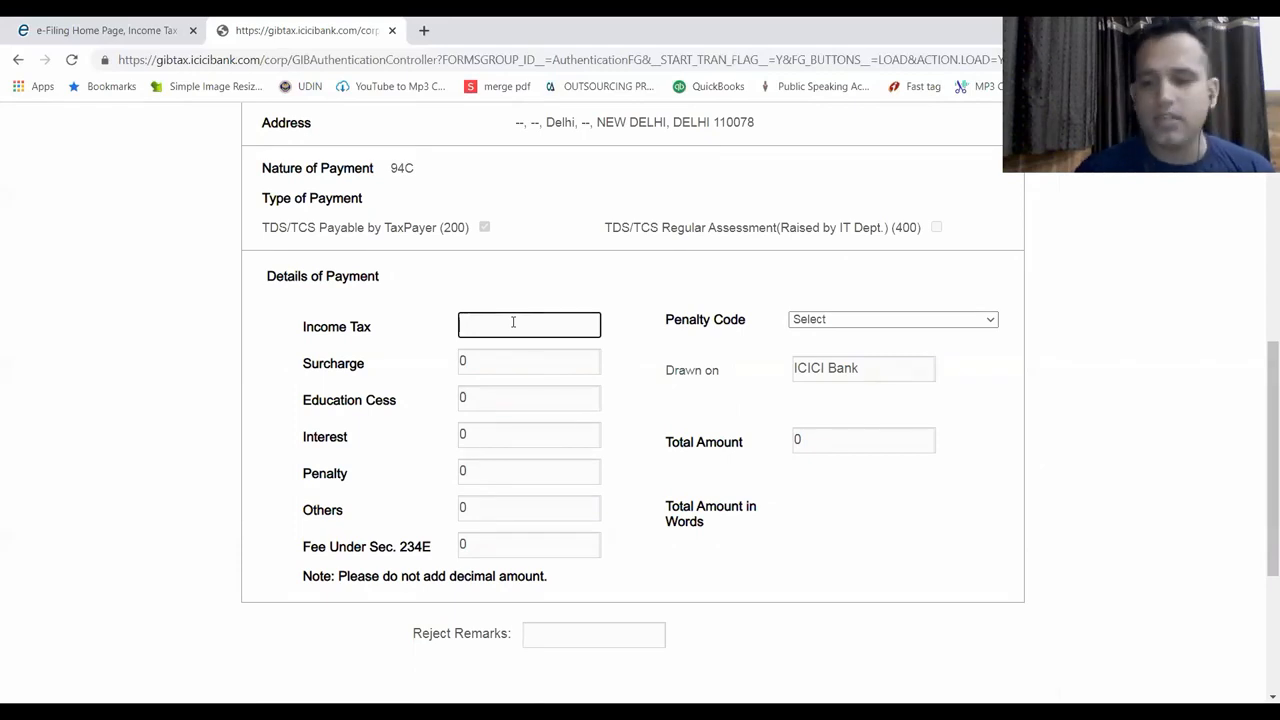
type("2207")
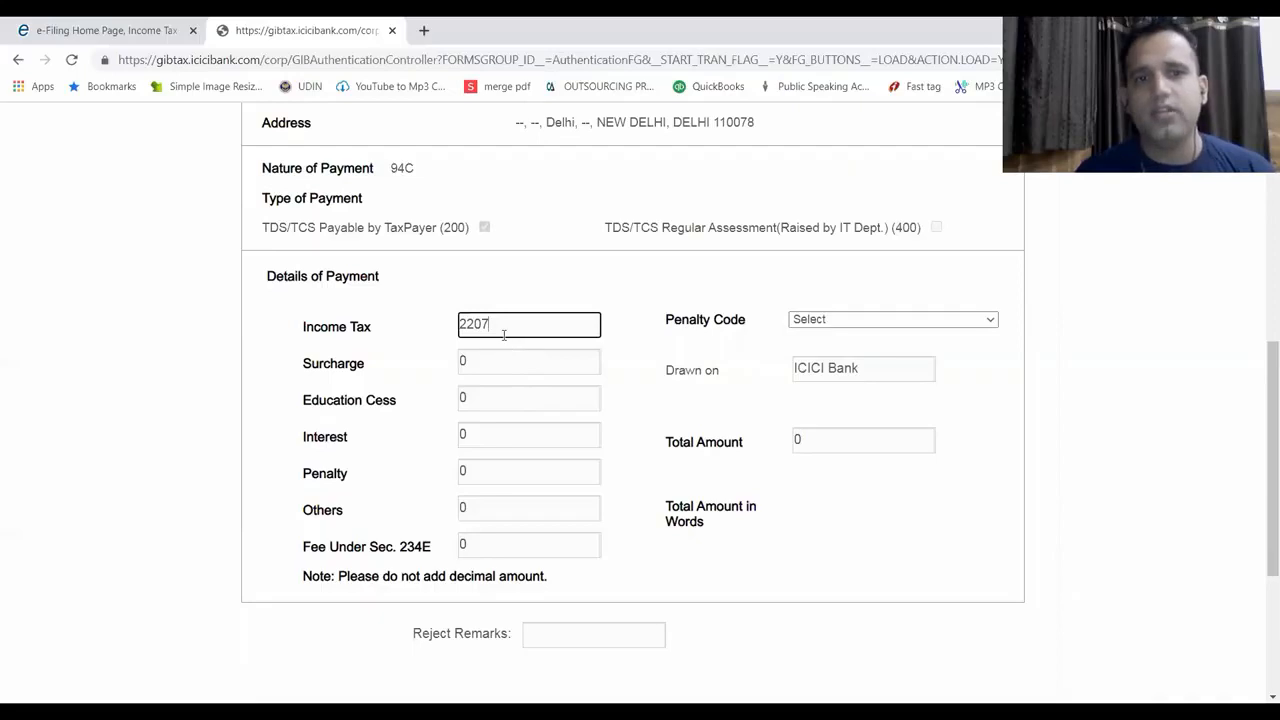
Add the remark 'PNB TDS' and continue to the preview
left_click_drag(1260, 443, 1261, 515)
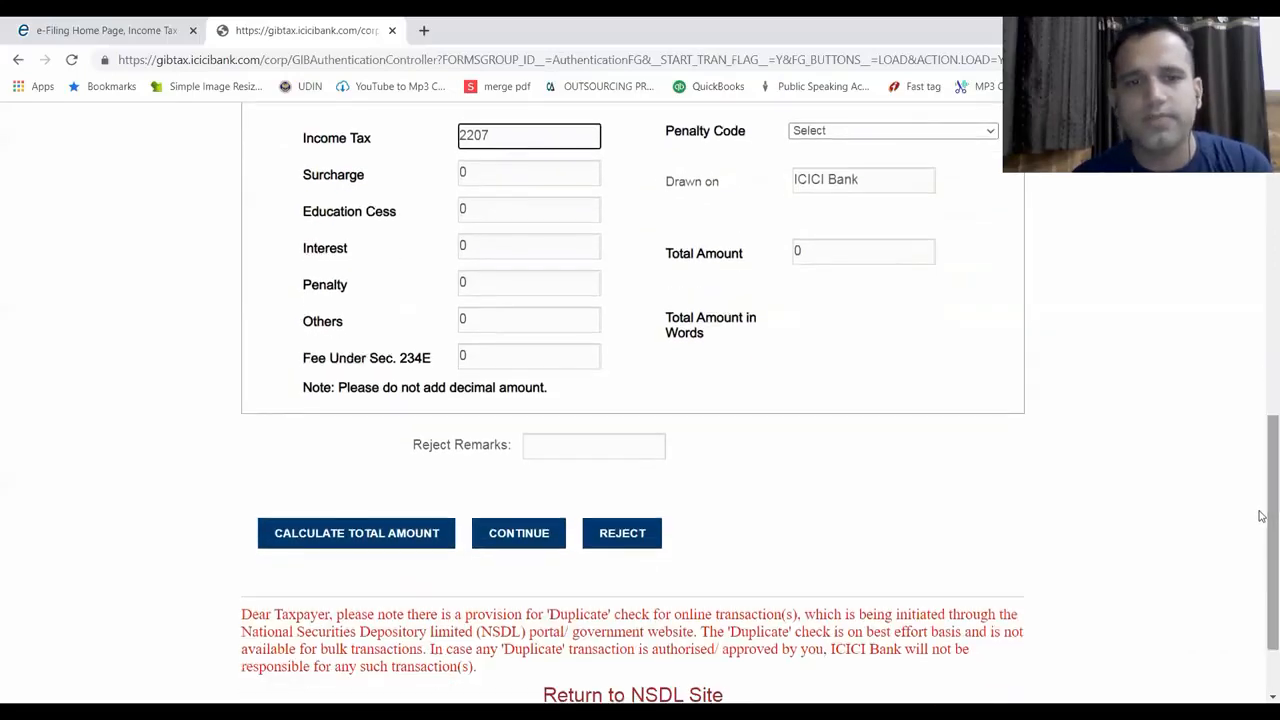
left_click(633, 444)
type("PN")
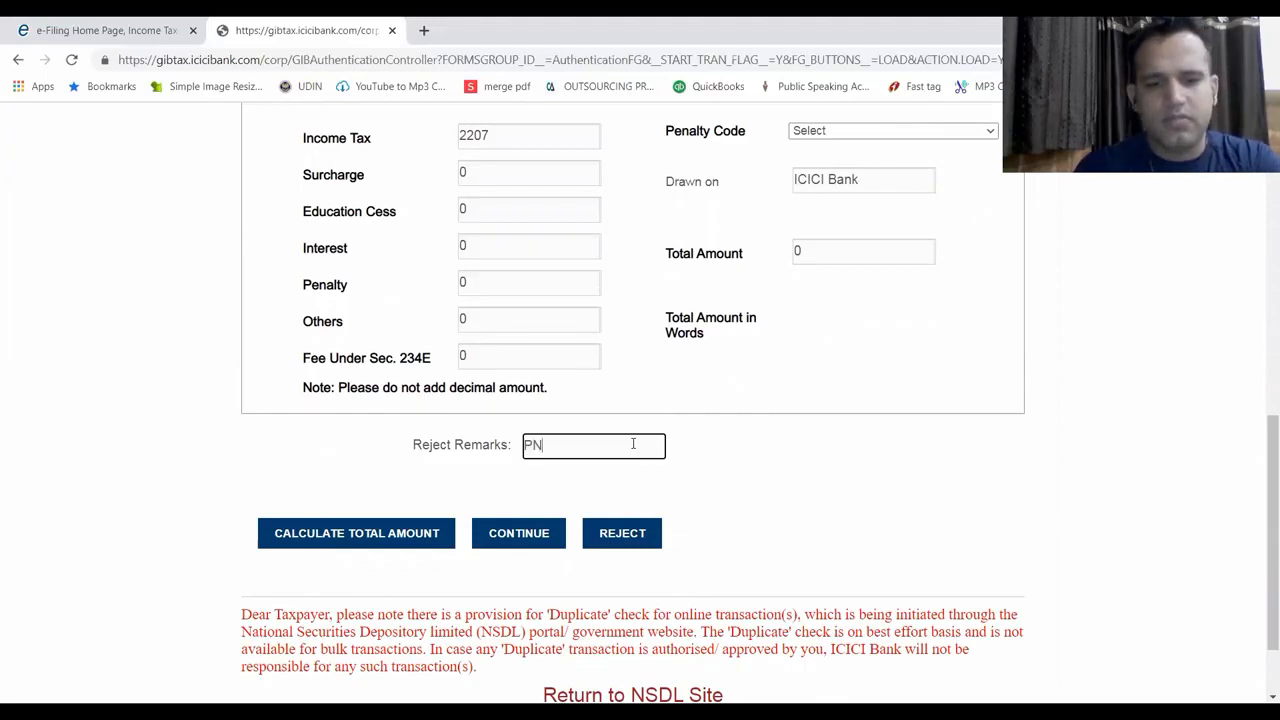
type("B TDS")
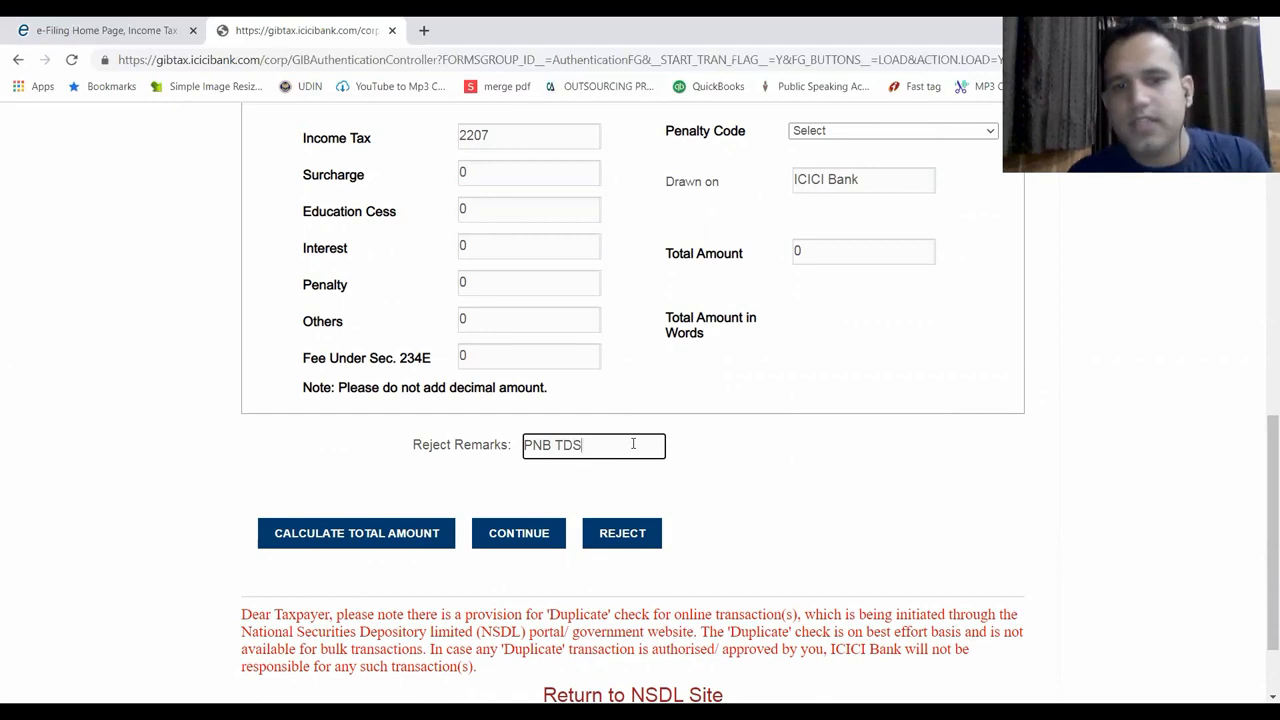
left_click(512, 540)
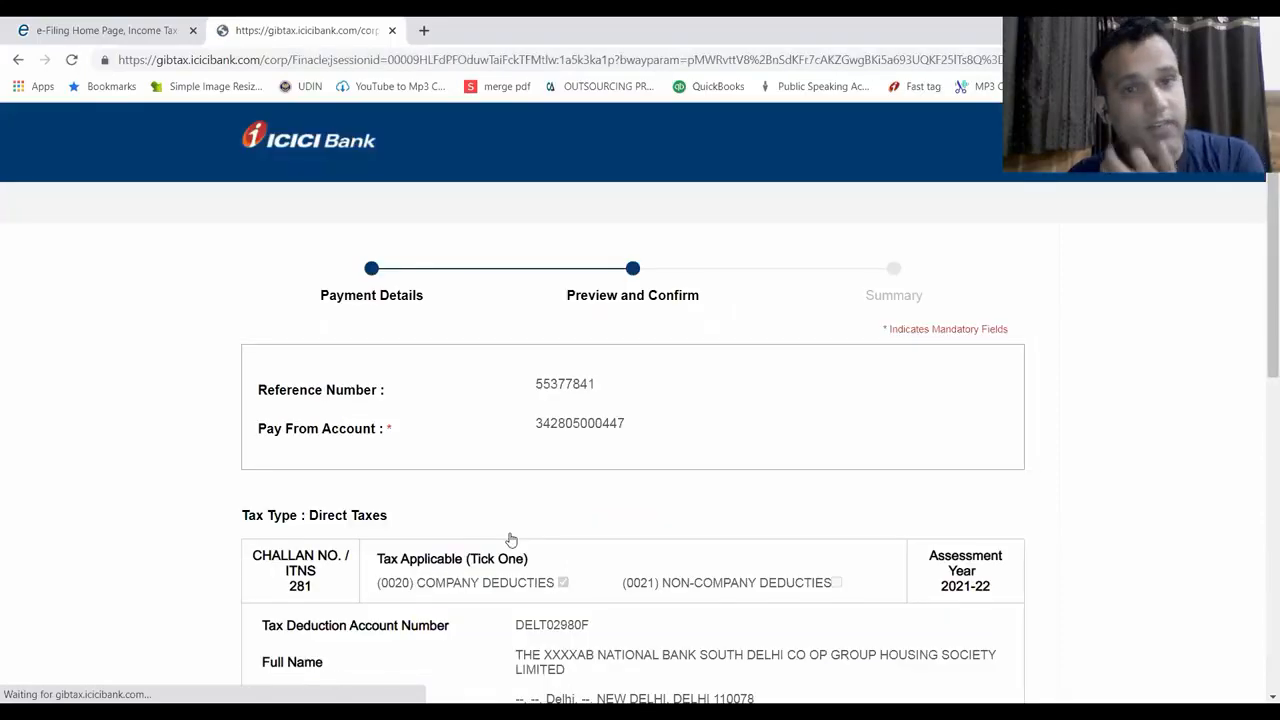
Submit the 2207 payment from the Preview and Confirm page and view the Summary receipt
left_click_drag(1268, 336, 1261, 618)
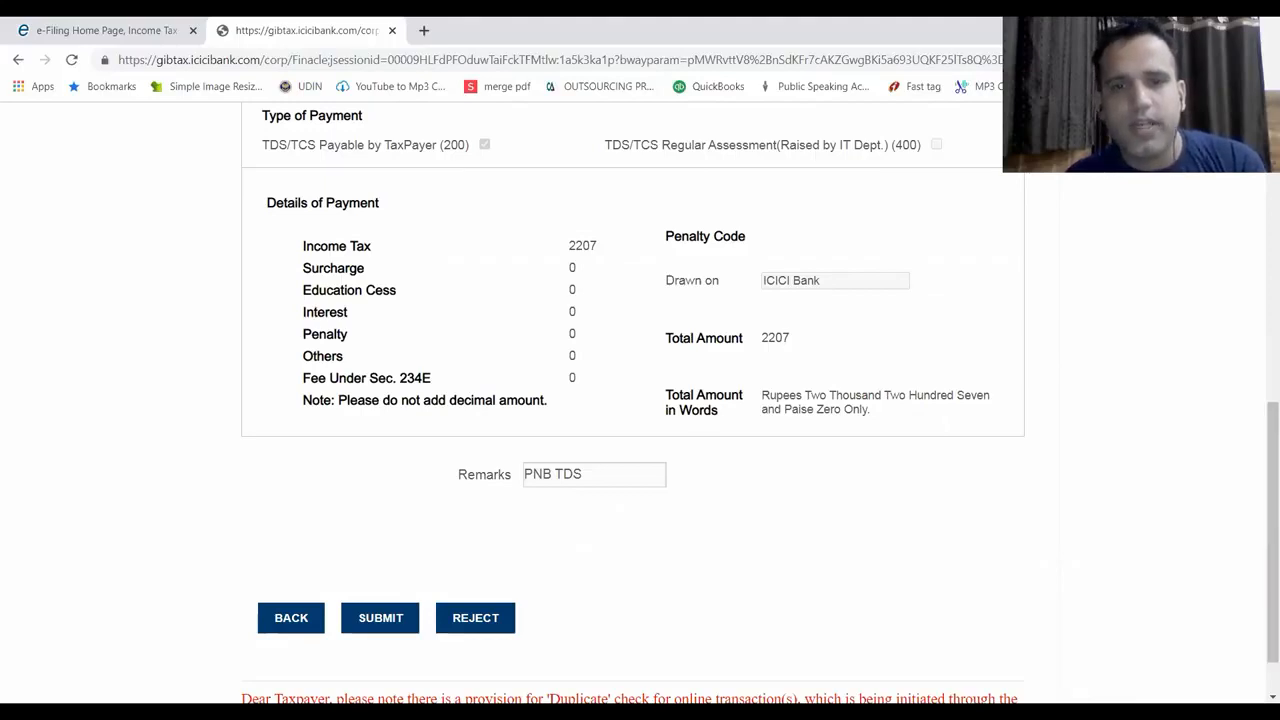
left_click(385, 615)
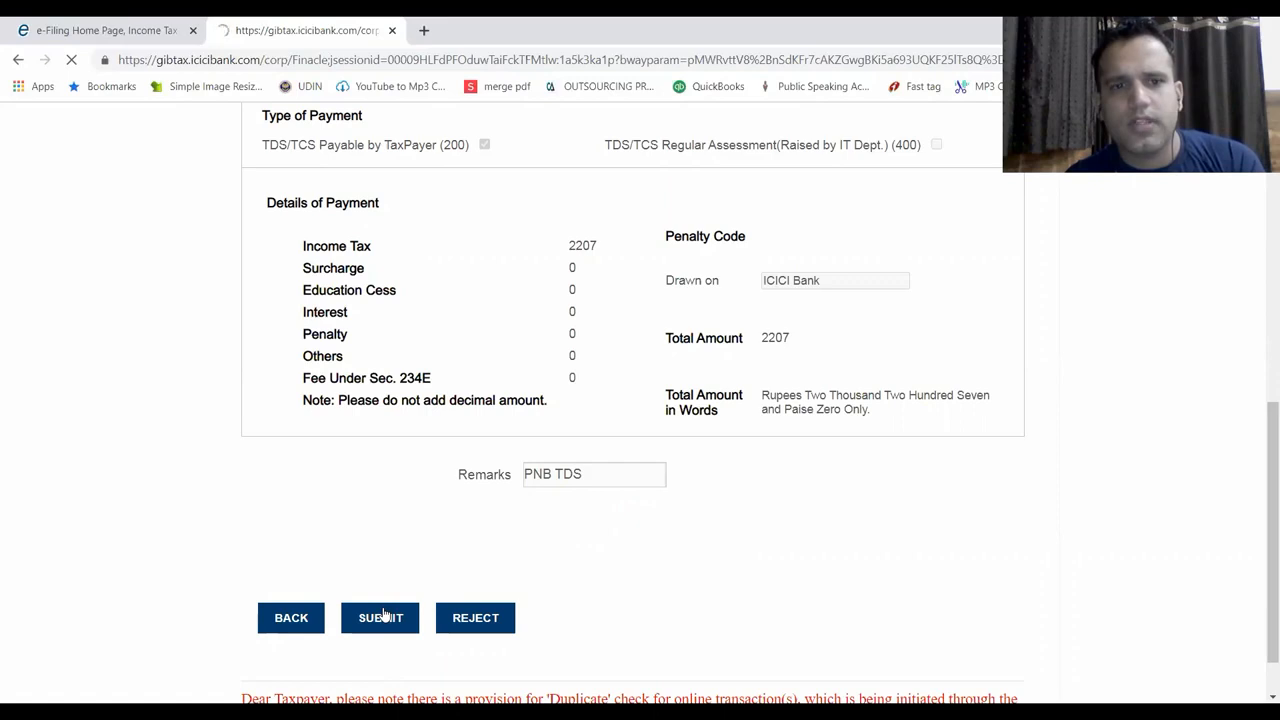
left_click_drag(1272, 268, 1261, 673)
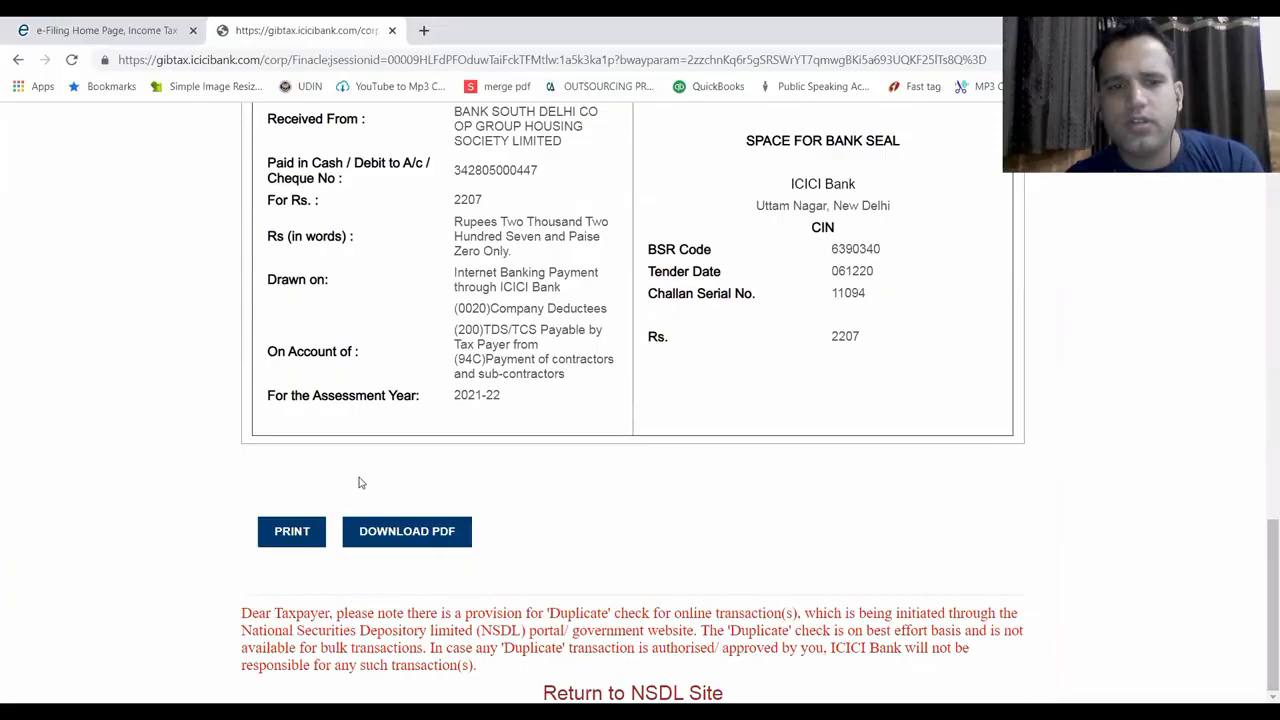
Download the challan receipt as a PDF and show it in its folder
left_click(366, 537)
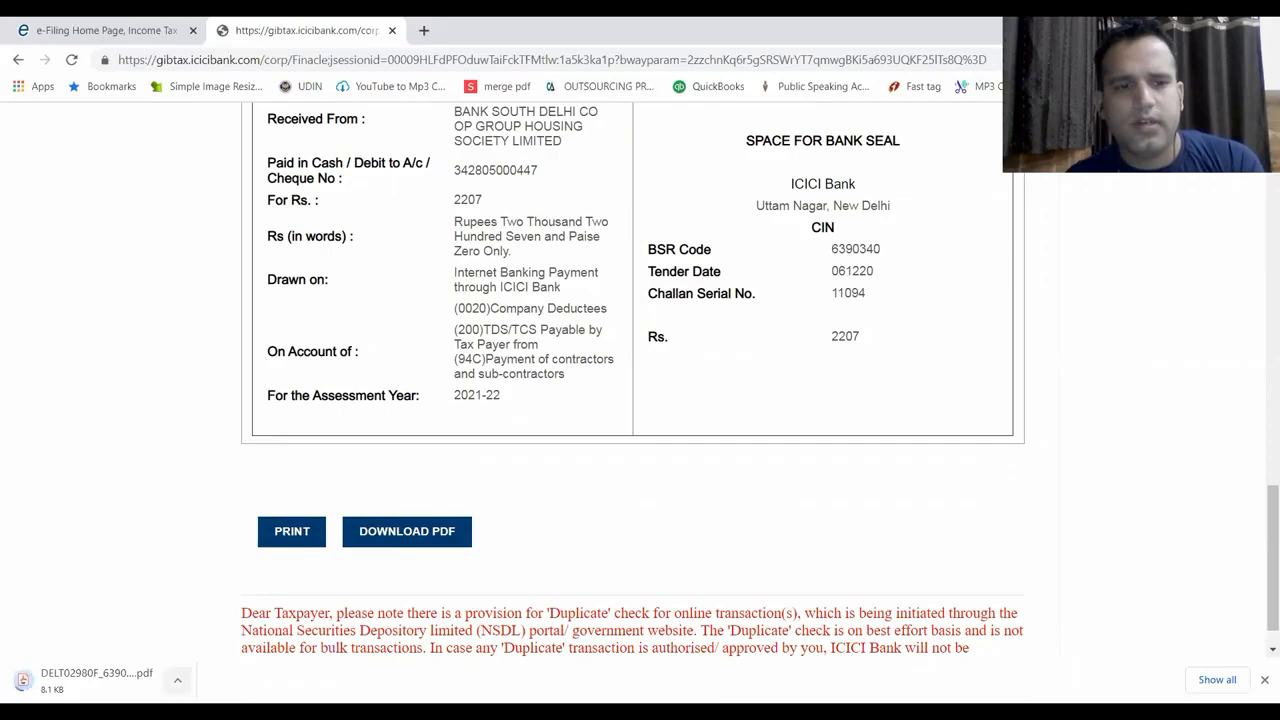
left_click(177, 680)
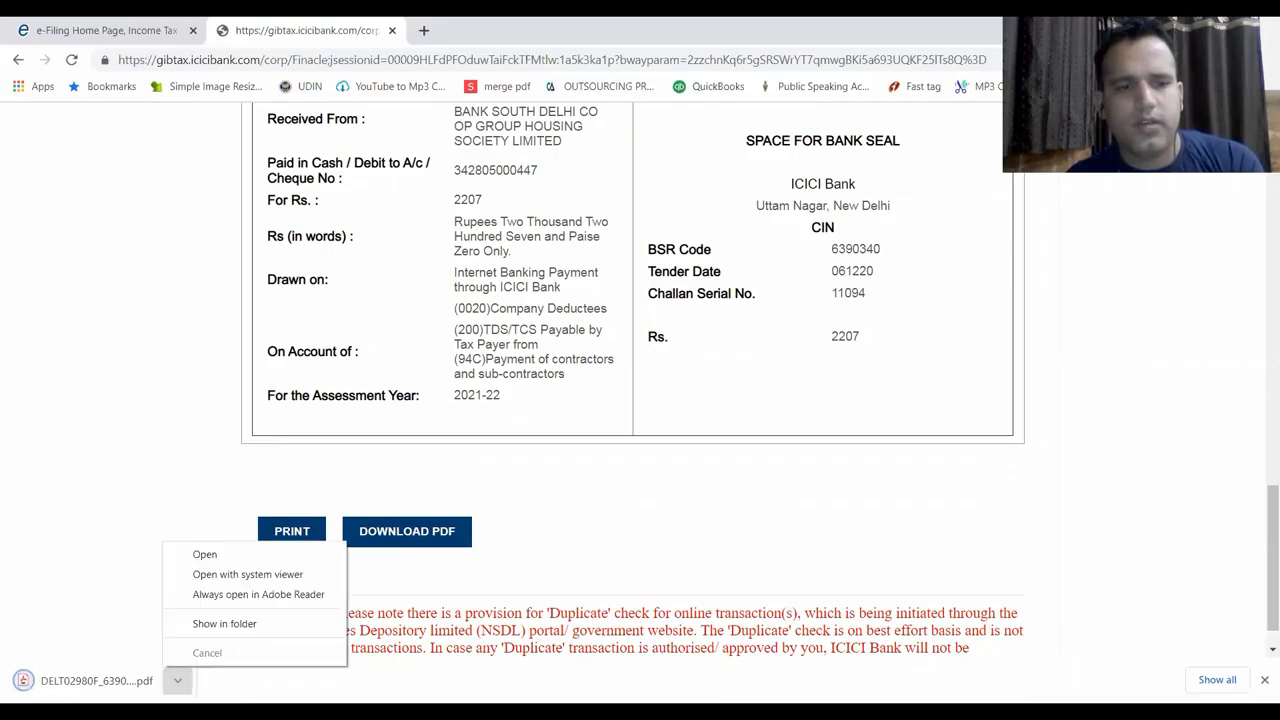
left_click(258, 624)
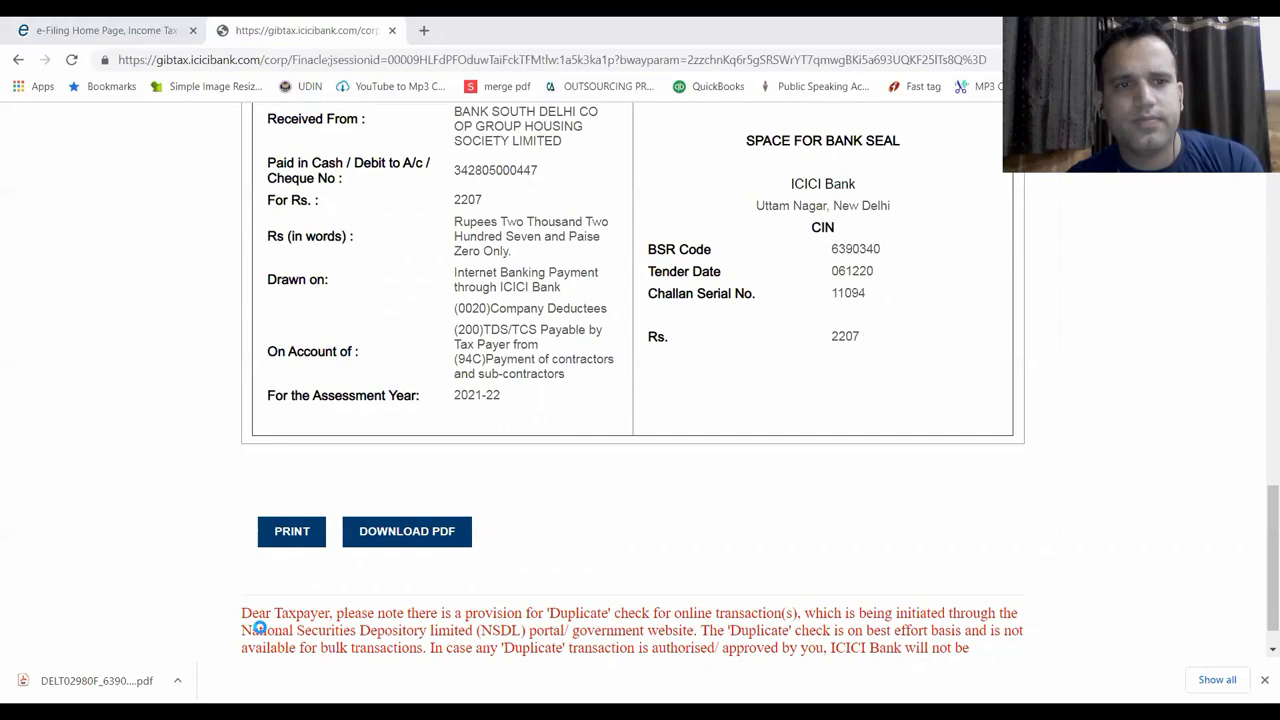